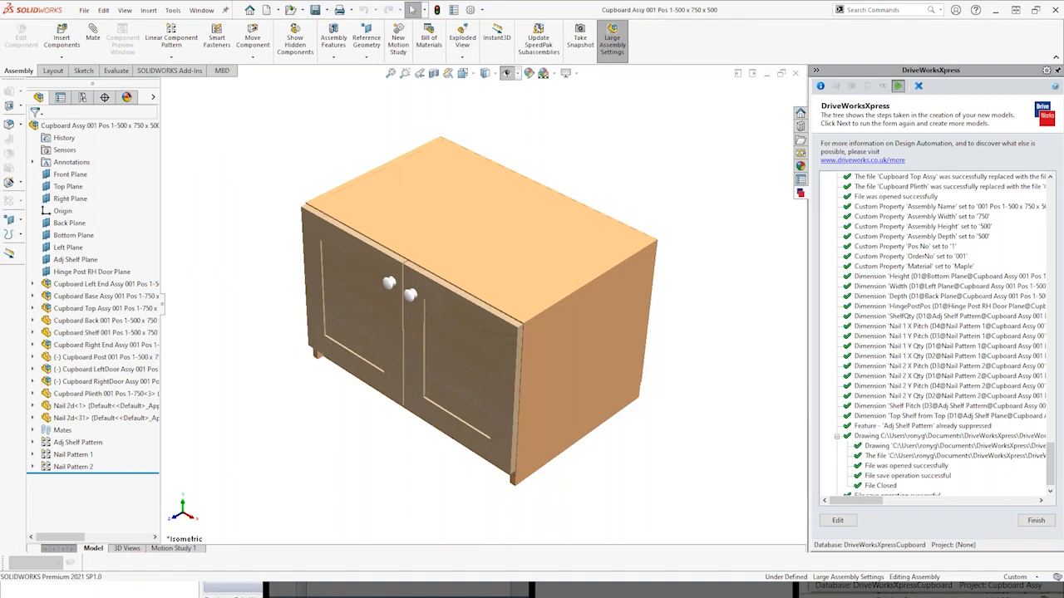
- Review the end of the generation report, switch to File Explorer, and examine the newly generated order 001 cupboard files in the DriveWorksXpressCupboard folder
scroll(1052, 468, up, 1)
mouse_move(1052, 468)
mouse_down()
mouse_move(1051, 427)
mouse_move(1053, 487)
mouse_up()
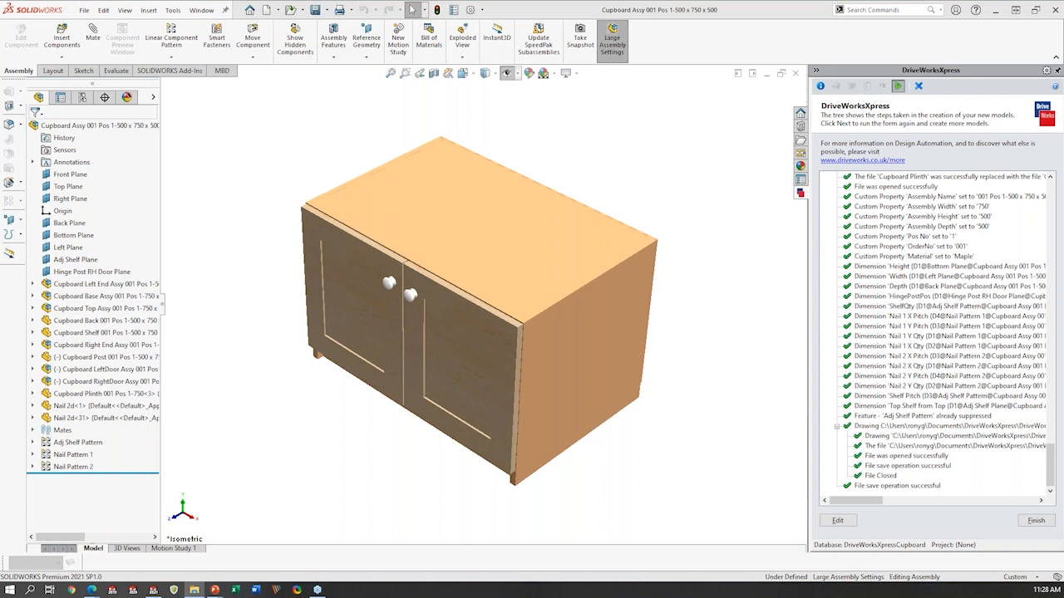
drag(1063, 108, 677, 45)
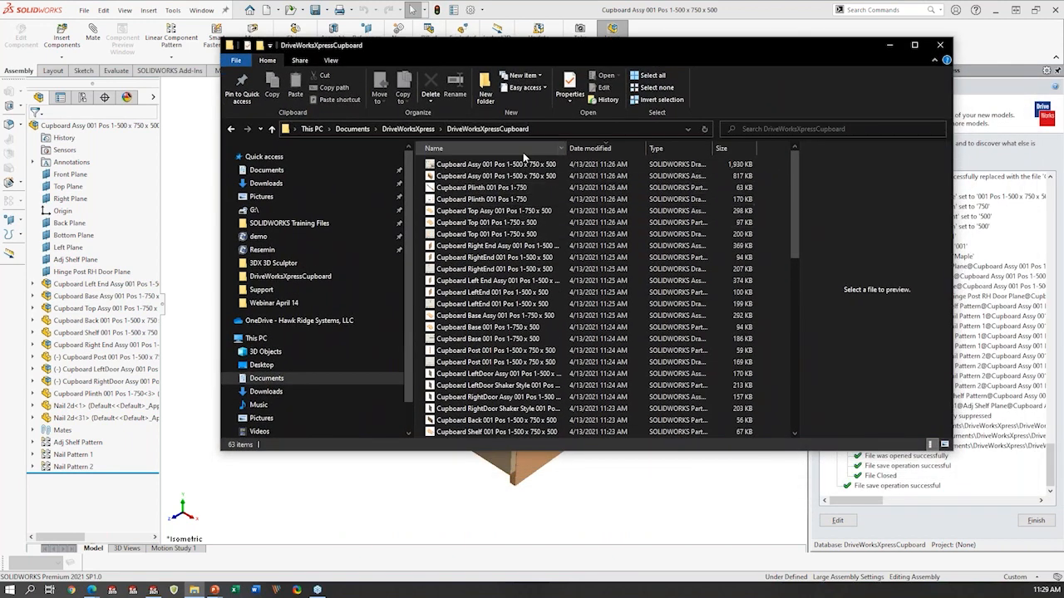
scroll(555, 413, down, 2)
click(544, 373)
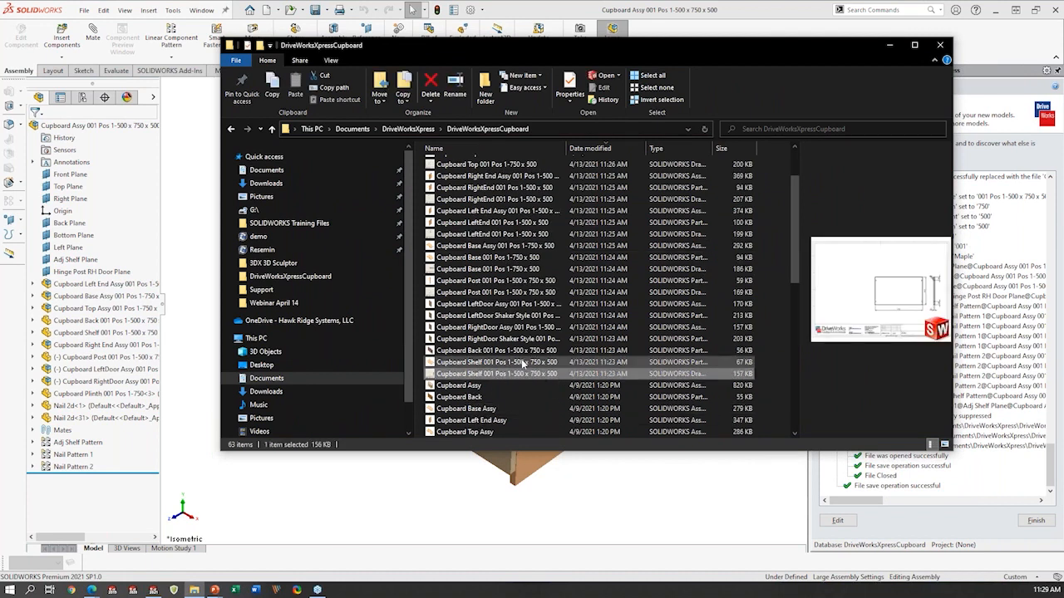
scroll(536, 274, up, 2)
shift+click(531, 164)
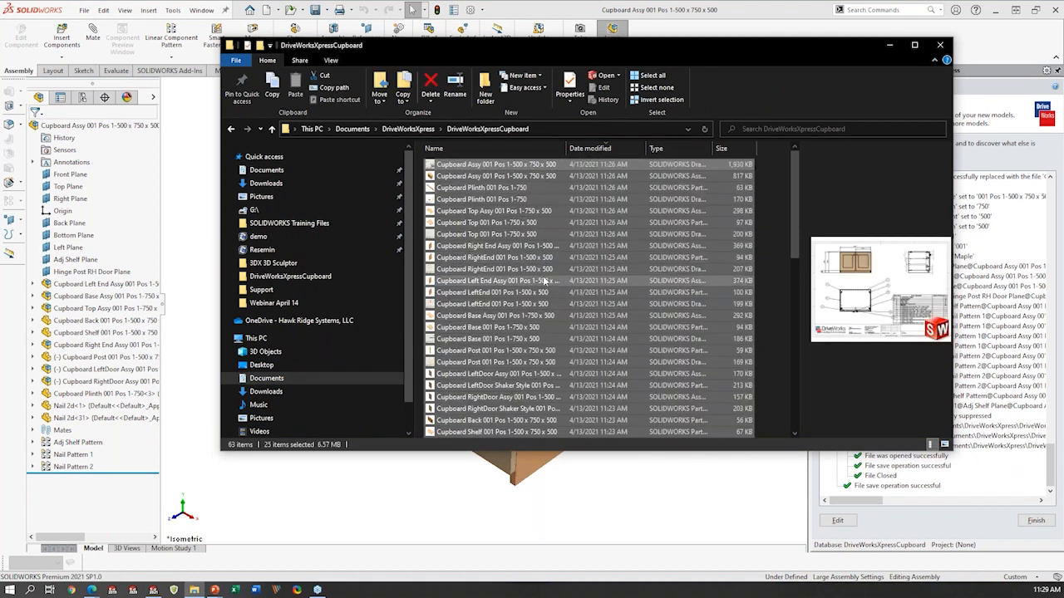
scroll(537, 347, down, 3)
scroll(548, 340, up, 3)
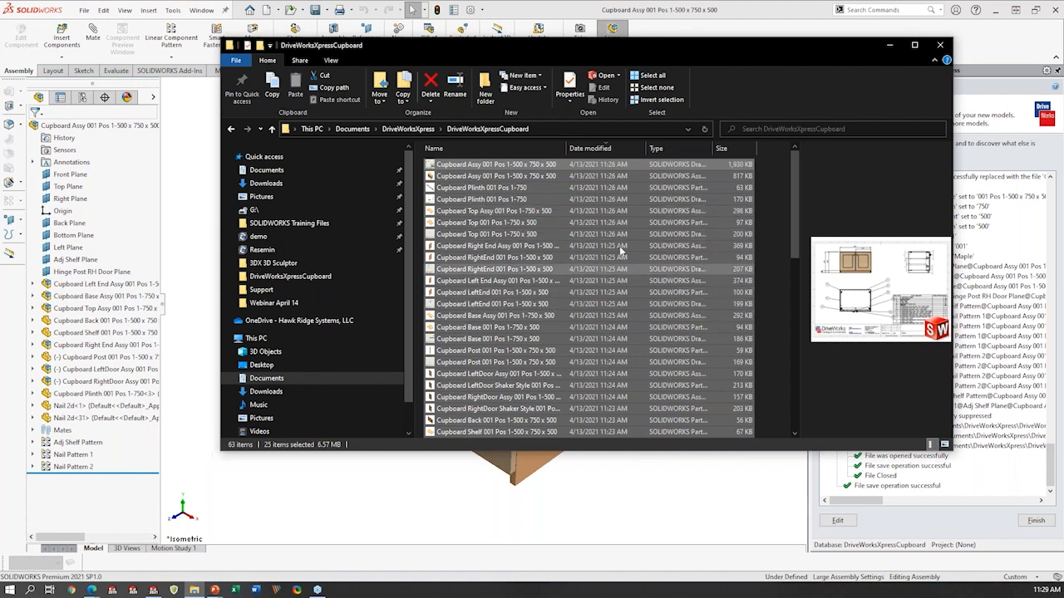
drag(571, 149, 616, 148)
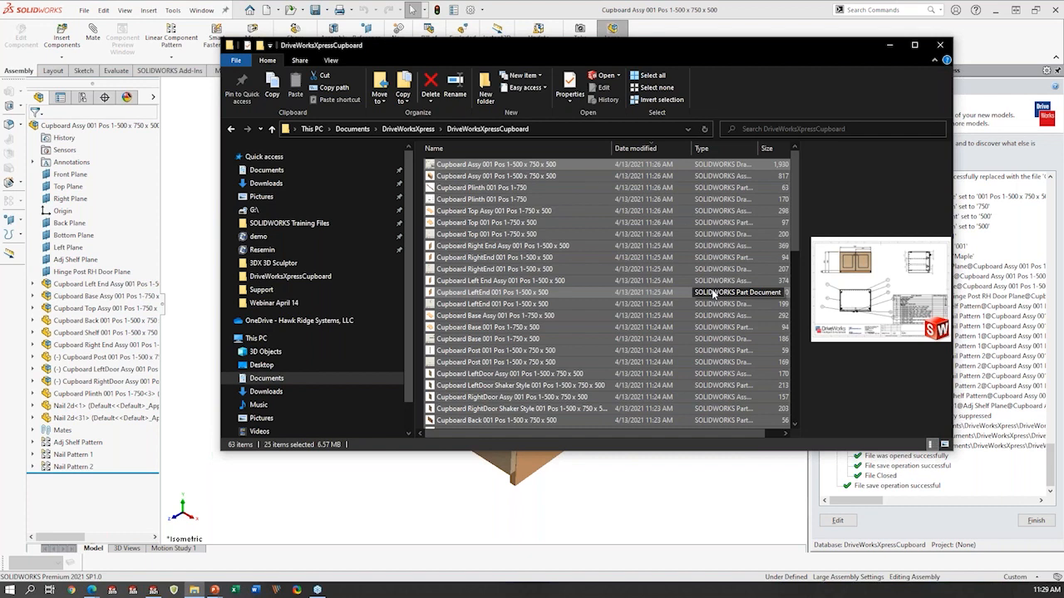
drag(705, 46, 1063, 249)
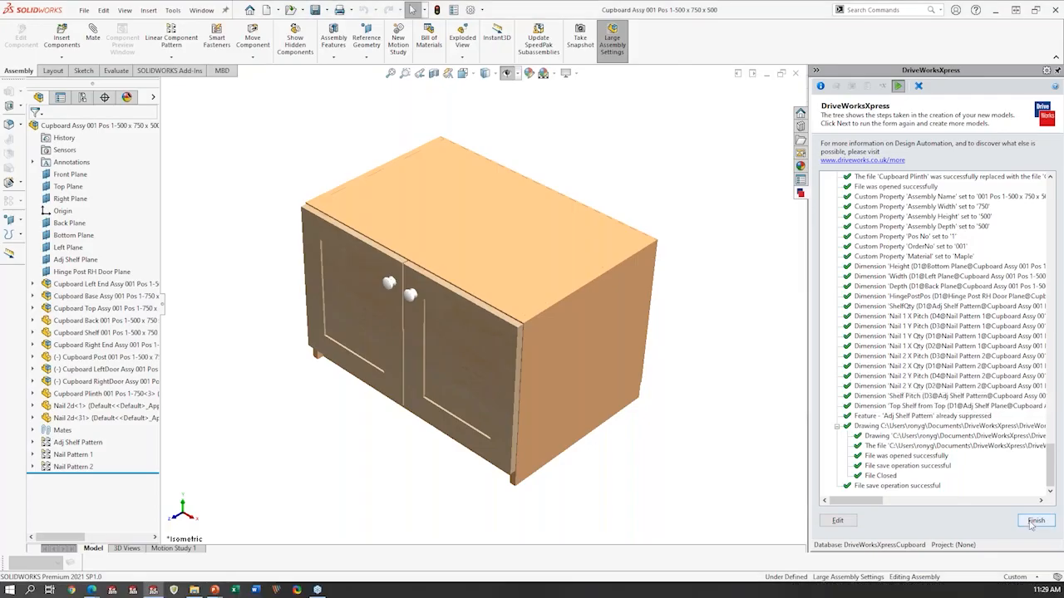
- Finish the completed run, cancel the new specification form, and open the existing Cupboard Assy project for editing
click(1035, 521)
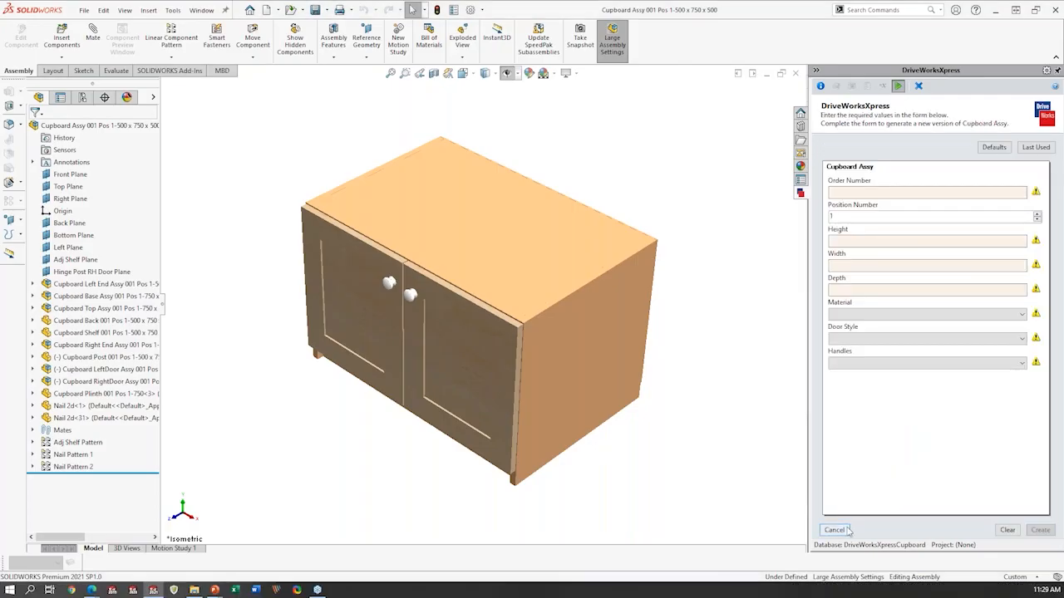
click(835, 530)
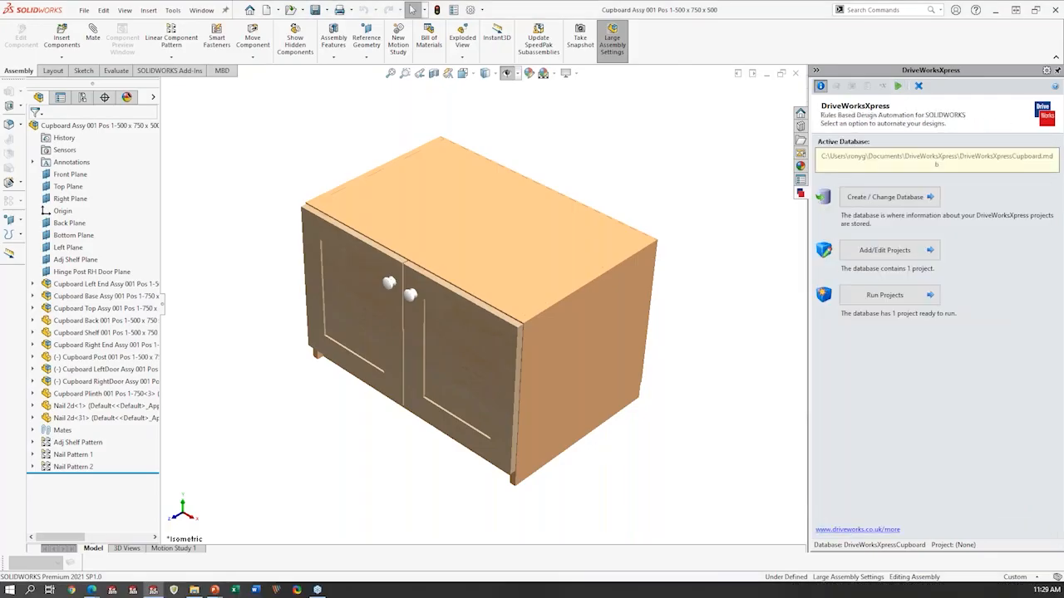
click(901, 254)
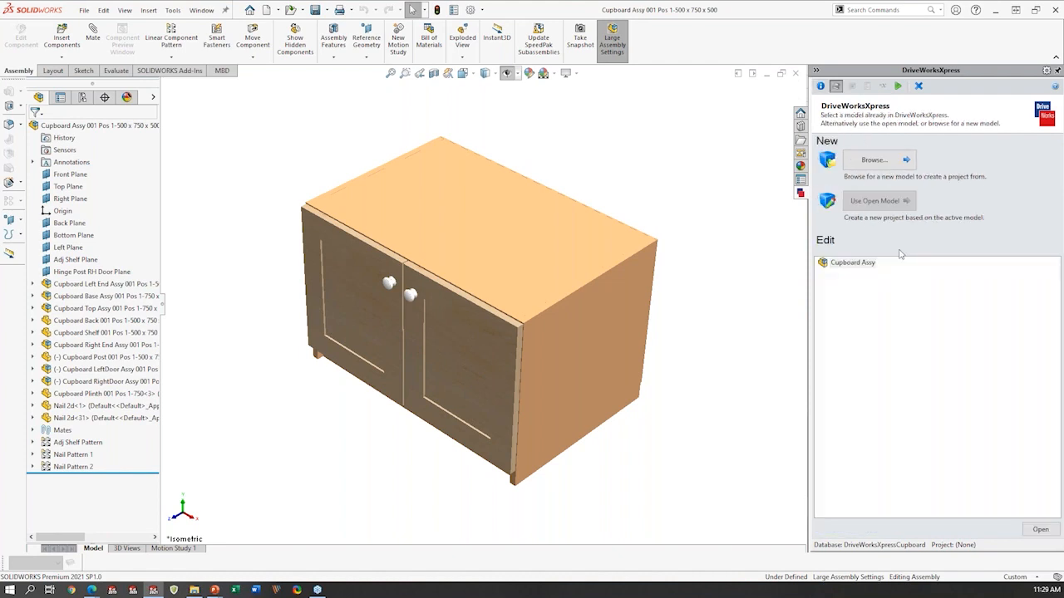
click(869, 266)
double_click(861, 266)
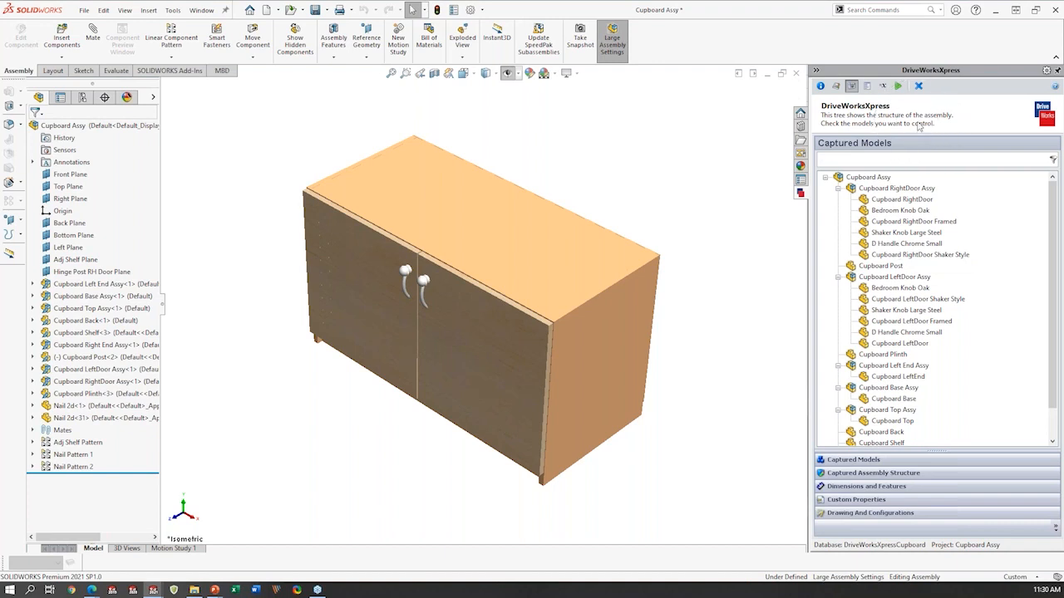
- Examine which components are captured in the Cupboard Assy structure and which of its dimensions and features are captured
click(886, 474)
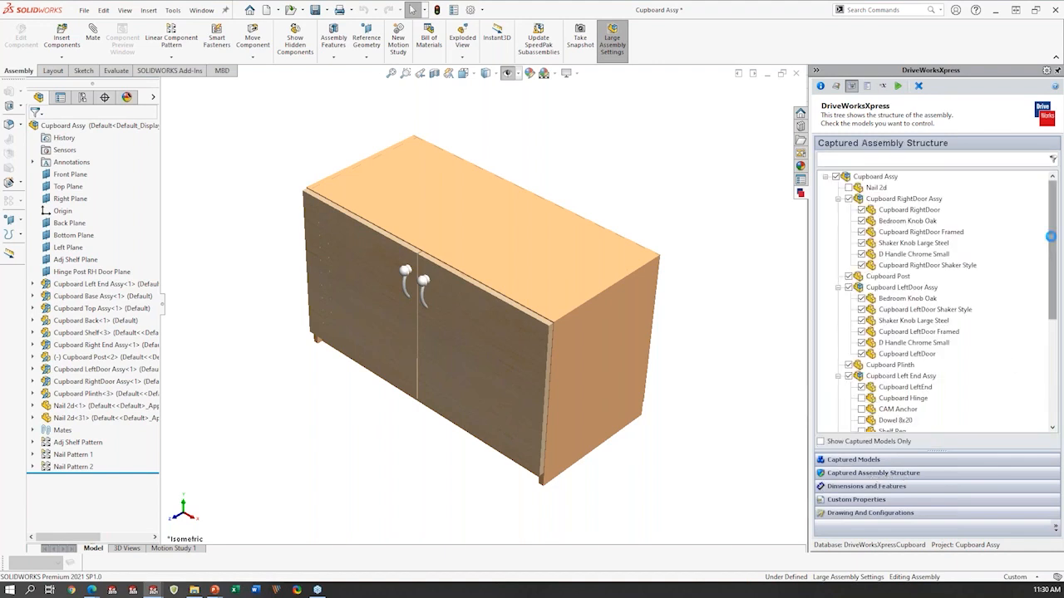
mouse_move(1057, 222)
mouse_down()
mouse_move(1054, 328)
mouse_move(1051, 218)
mouse_up()
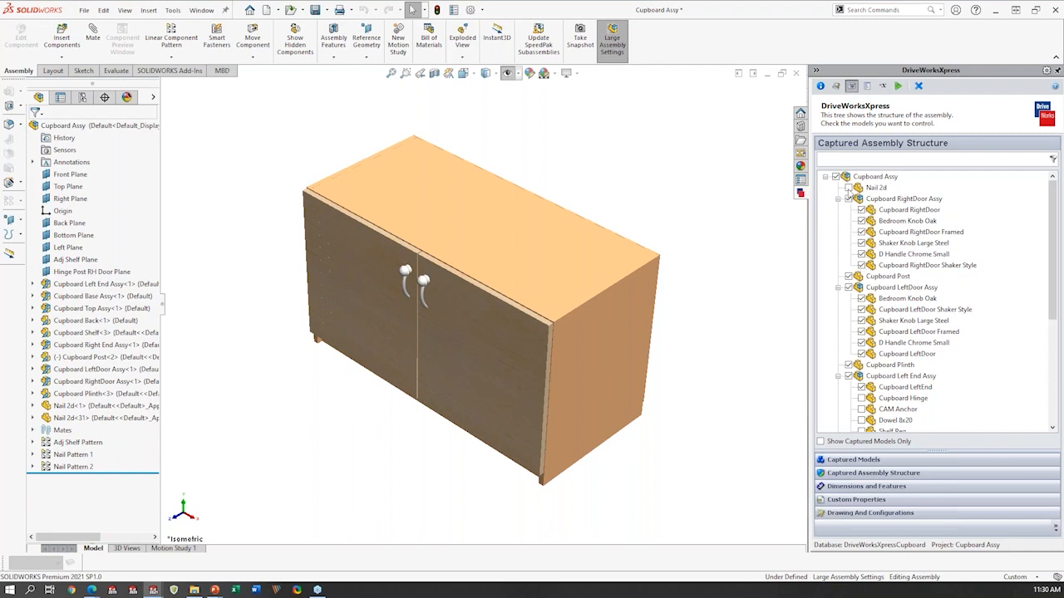
key(ctrl)
key(ctrl)
scroll(951, 332, down, 1)
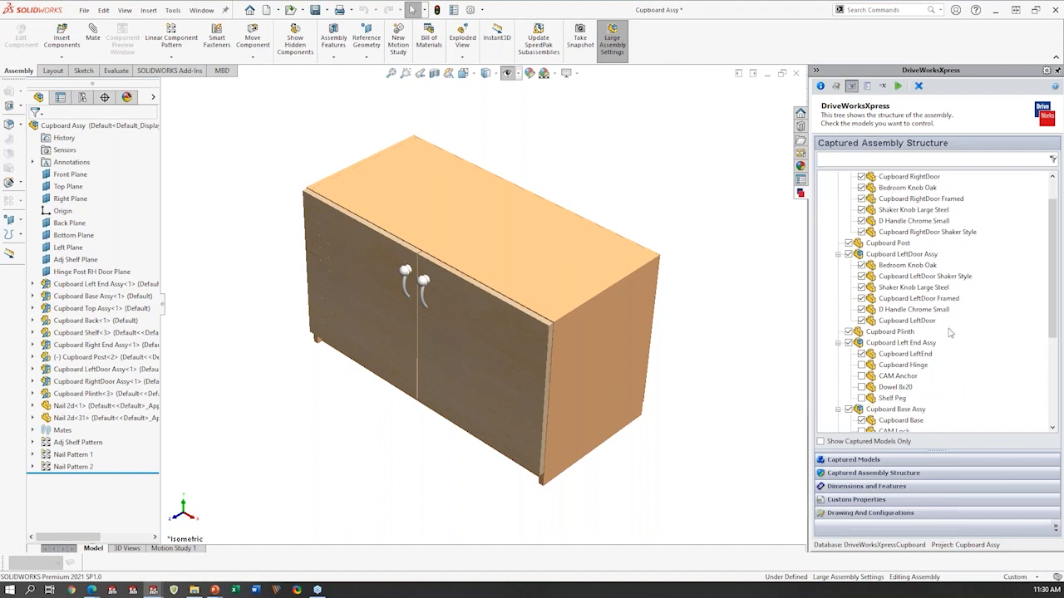
key(ctrl)
click(906, 491)
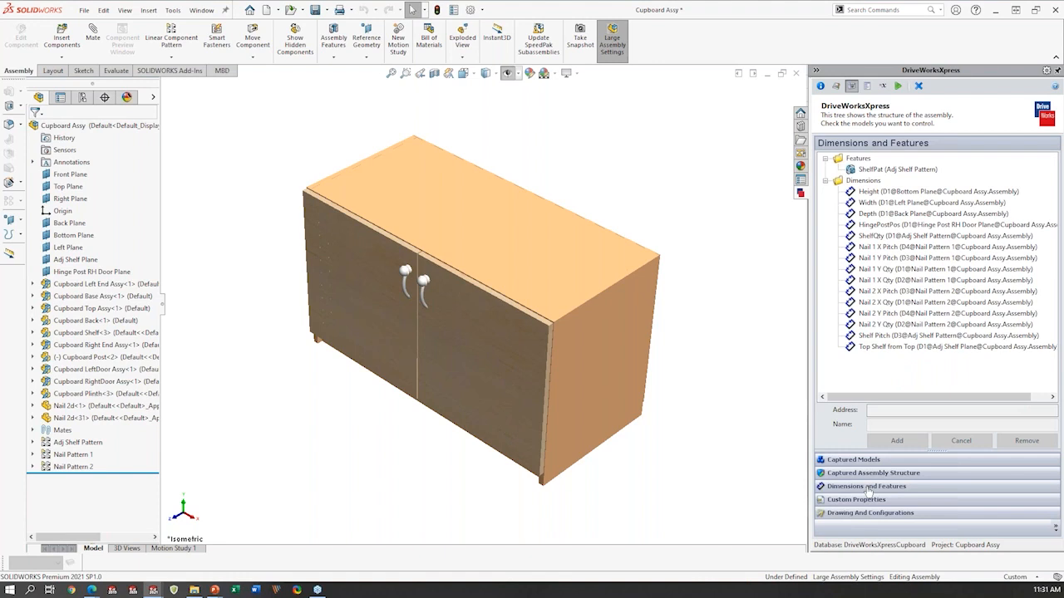
click(883, 475)
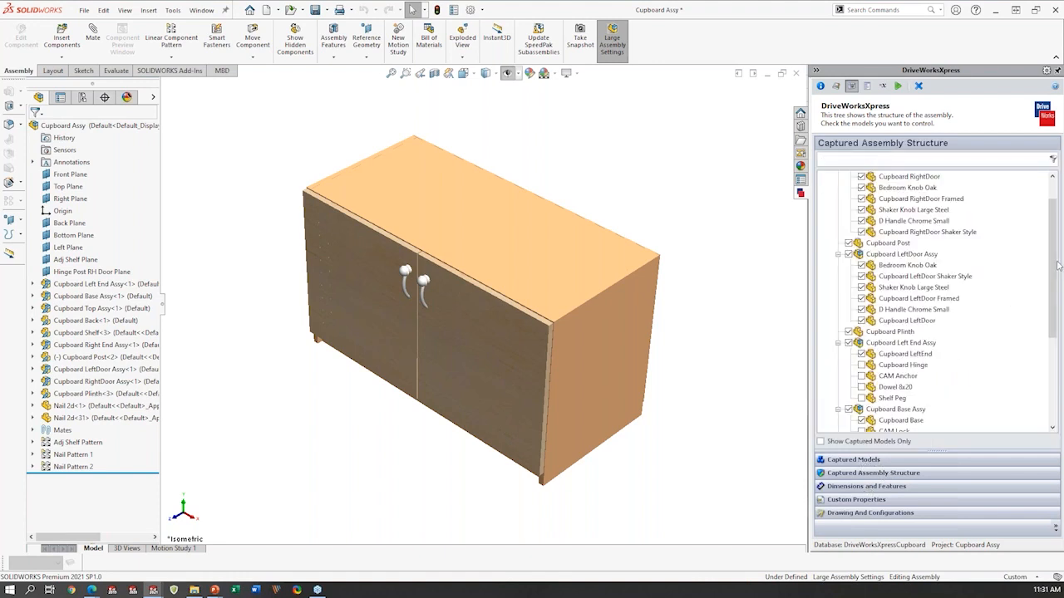
scroll(1054, 270, up, 1)
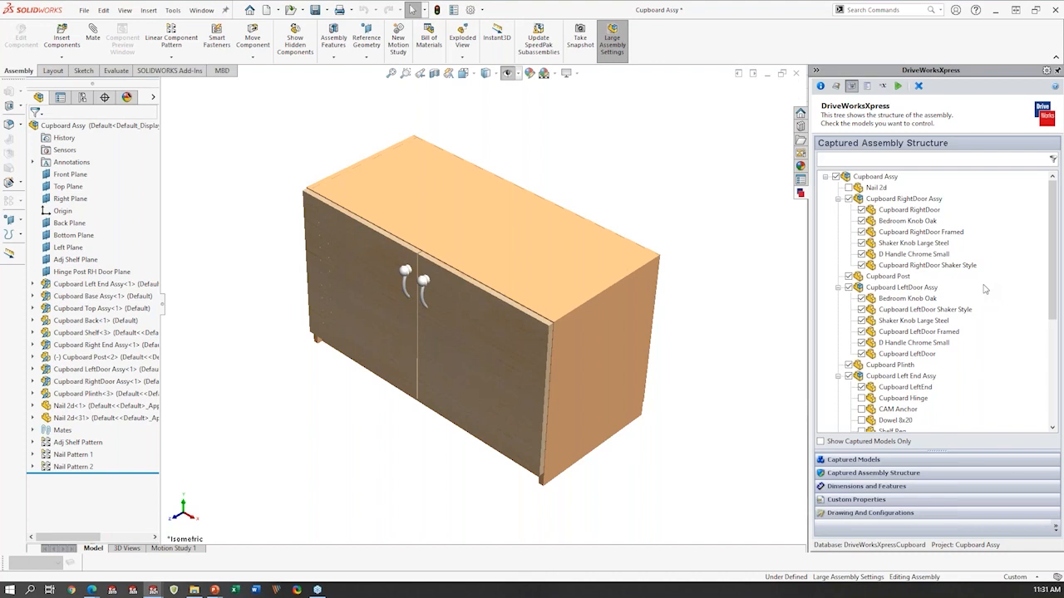
click(854, 489)
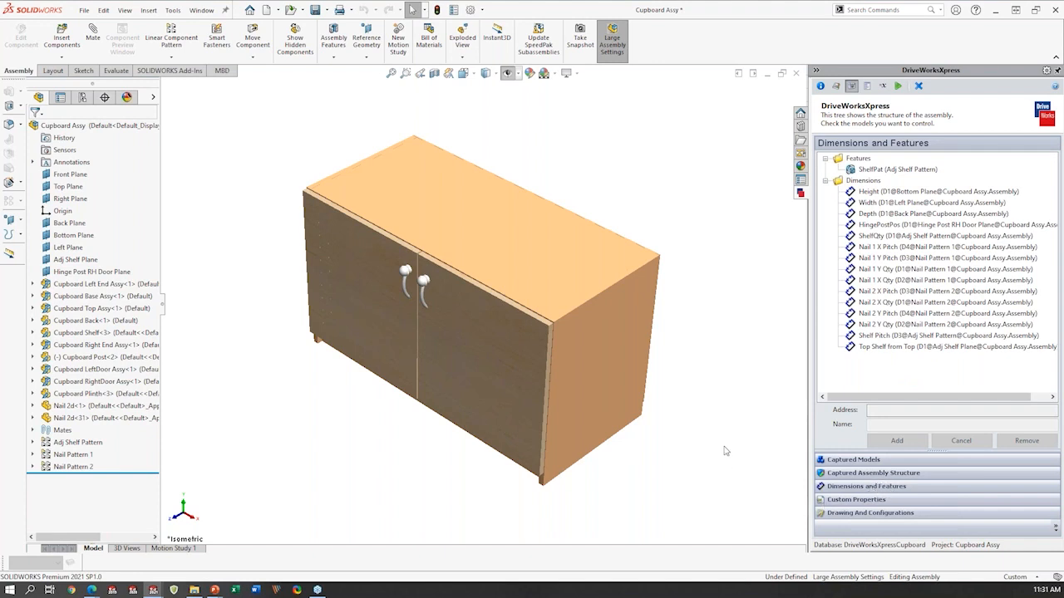
- Open the Cupboard Back part from the rear of the cupboard assembly in its own window
middle_drag(632, 367, 484, 350)
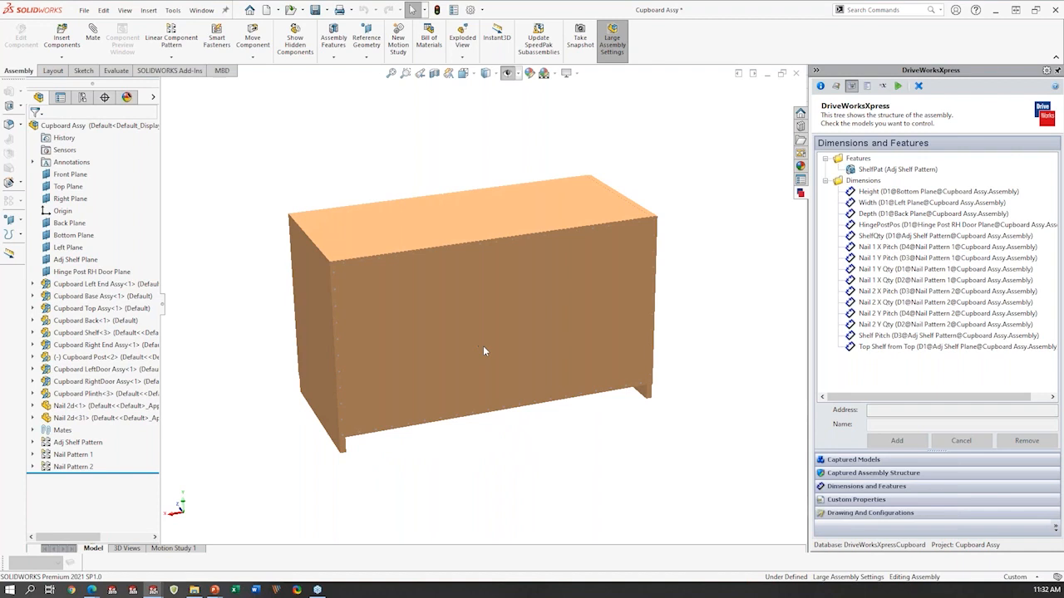
click(420, 389)
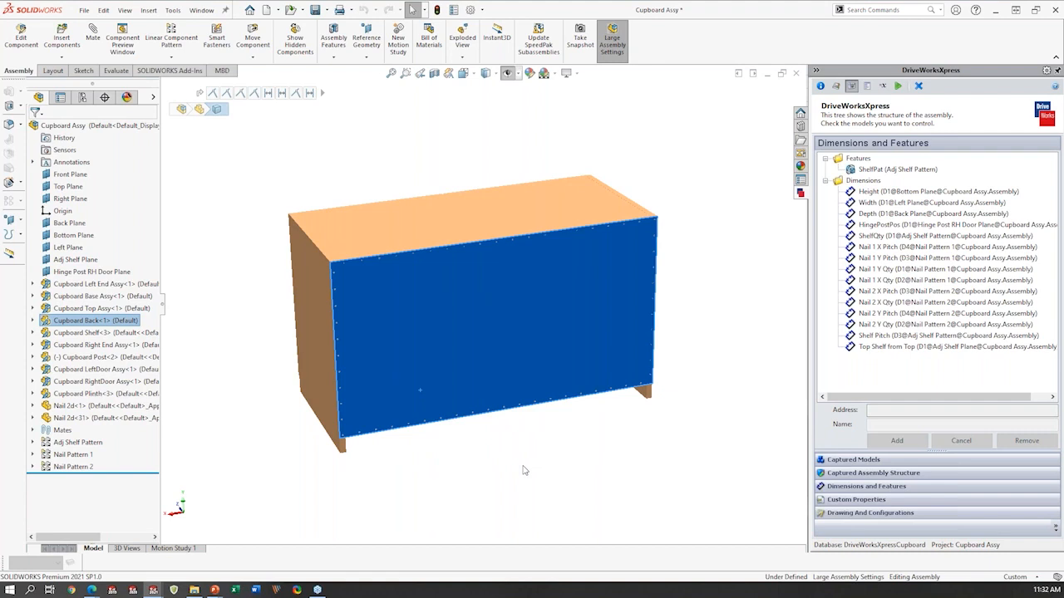
click(470, 358)
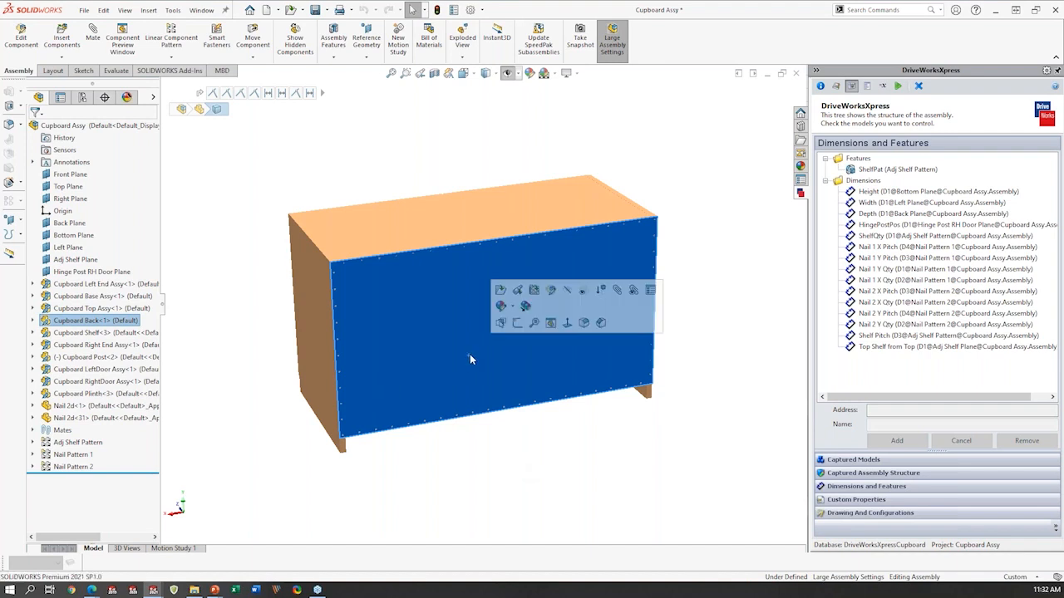
click(501, 290)
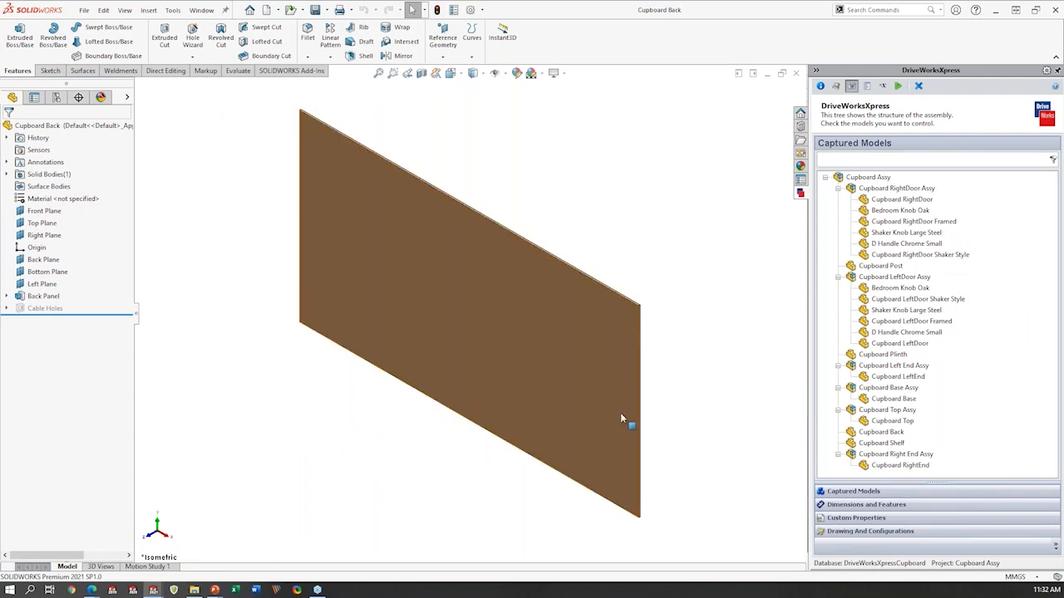
- Unsuppress the Cable Holes feature of the Cupboard Back part
middle_drag(631, 403, 475, 385)
click(46, 308)
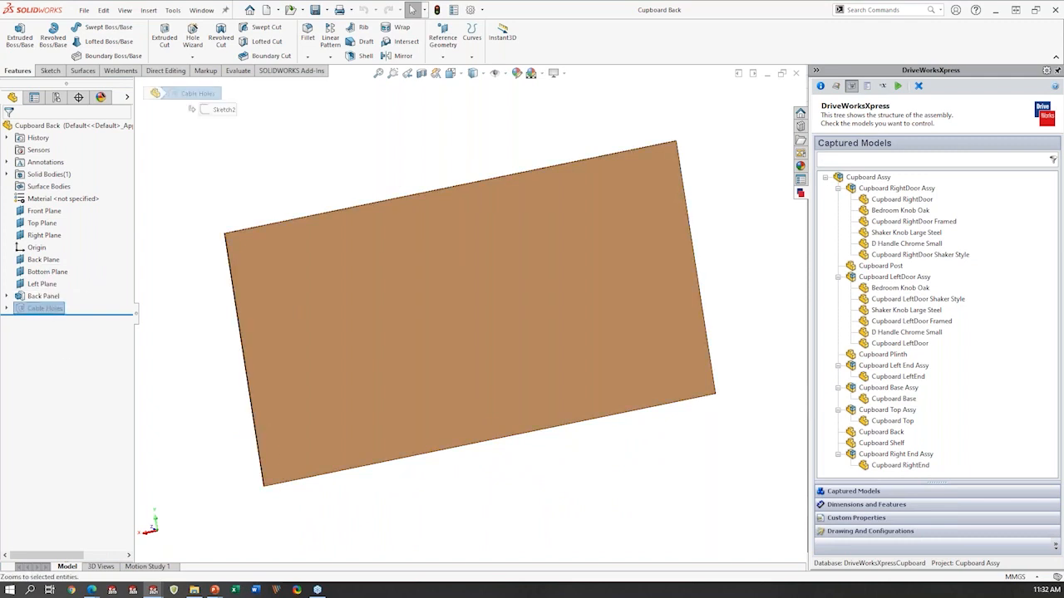
right_click(54, 311)
click(99, 275)
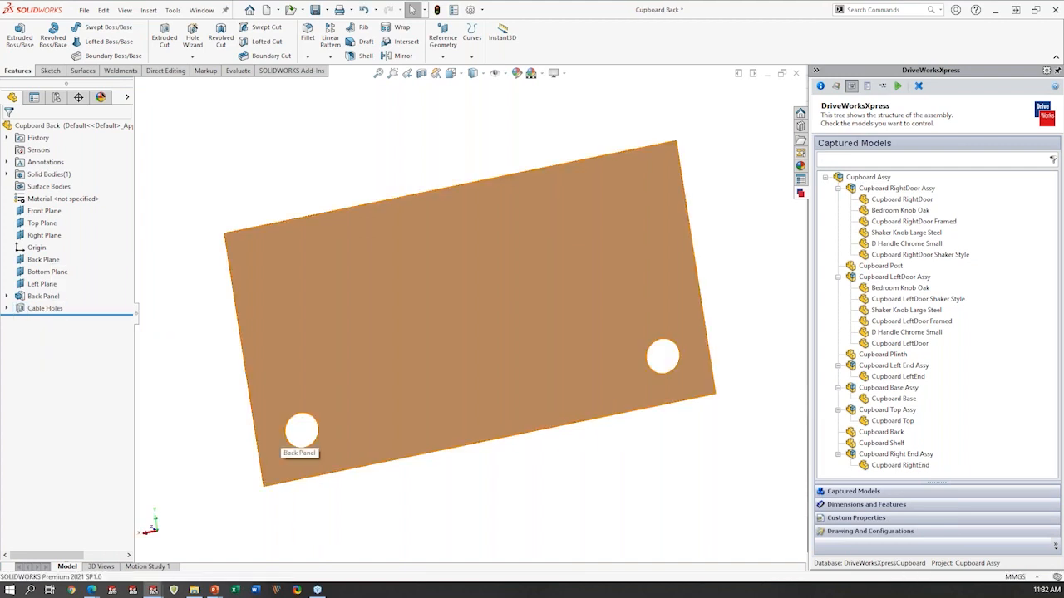
- Inspect the diameter and position dimensions in the Cable Holes sketch, and exit the sketch without changes
middle_drag(375, 354, 346, 297)
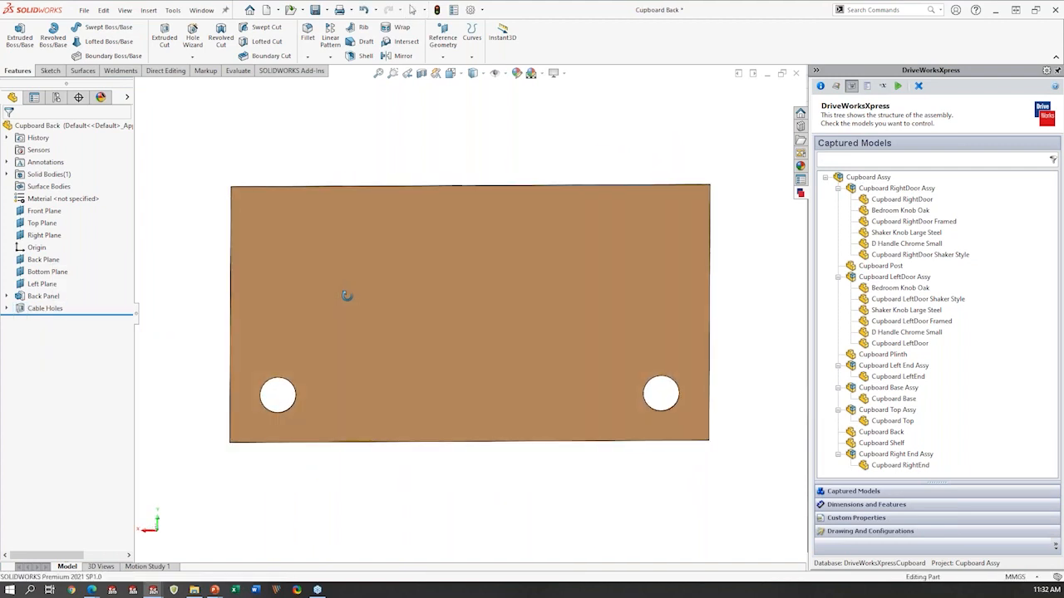
click(6, 309)
click(48, 320)
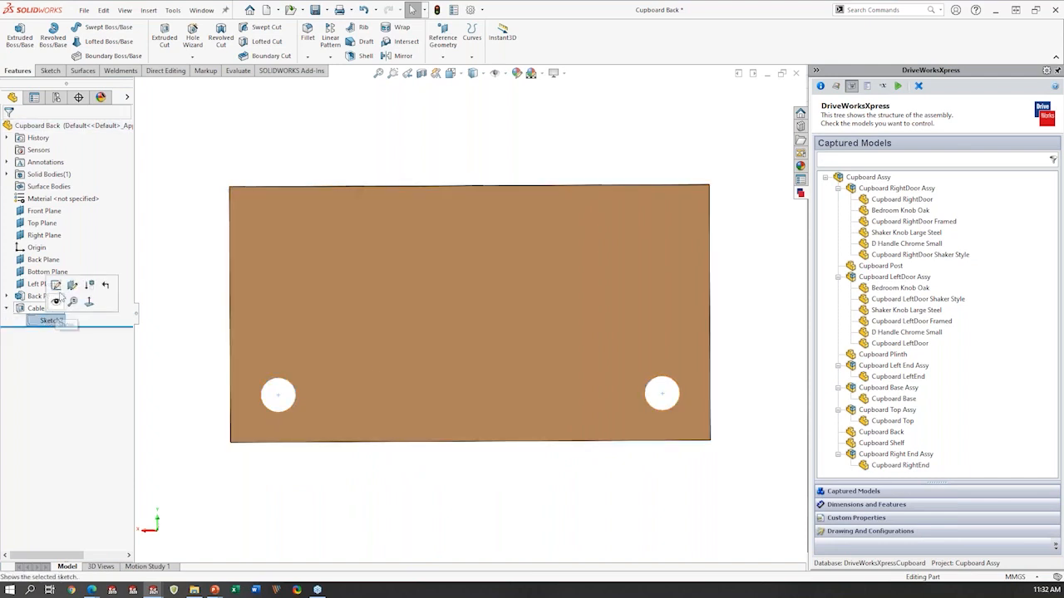
click(56, 285)
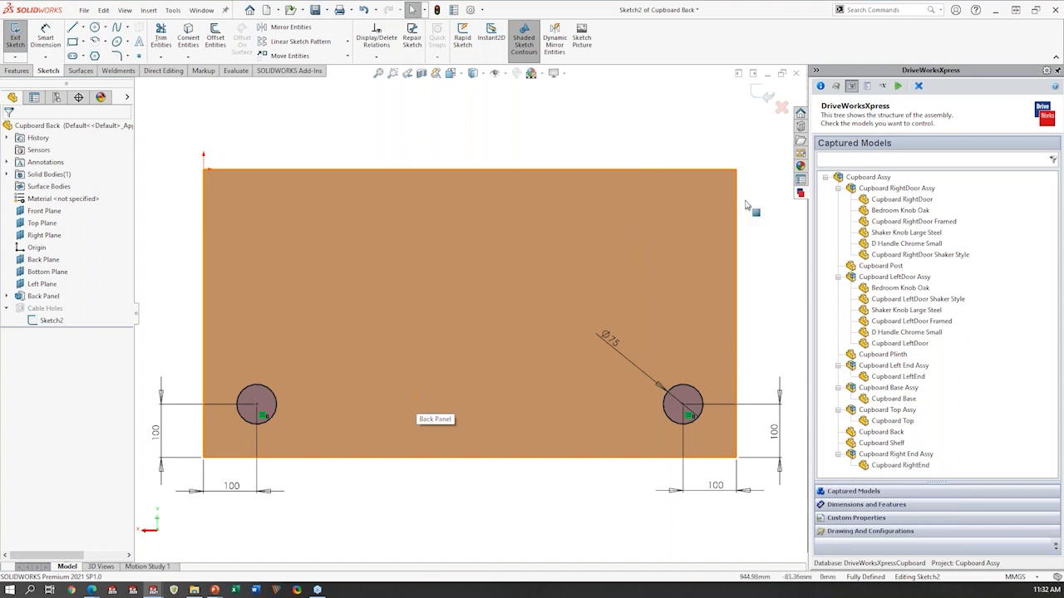
click(762, 97)
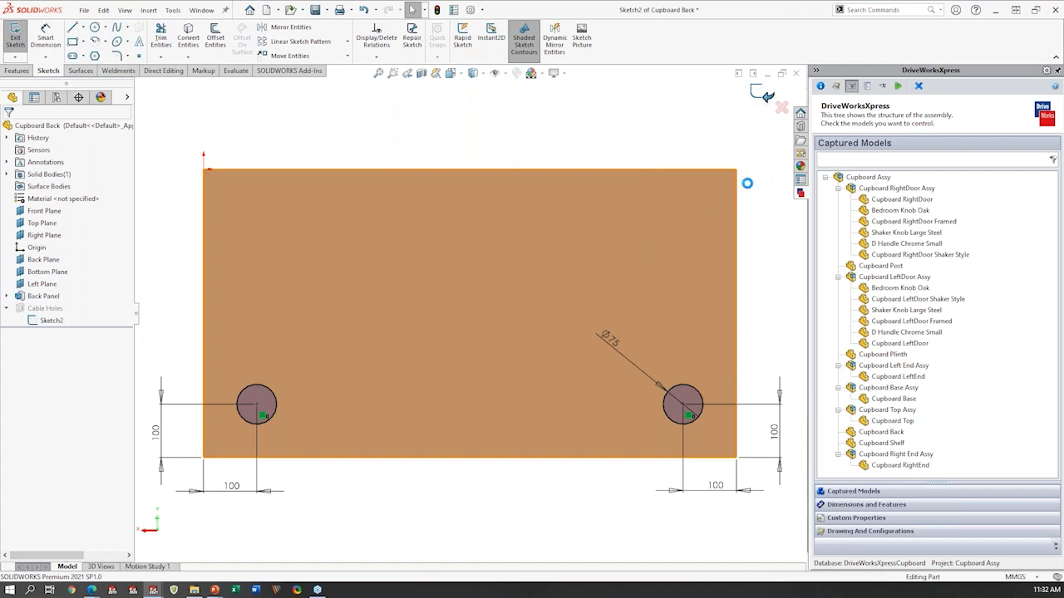
- Capture the Cable Holes feature of Cupboard Back in the project under the name Cable Holes
click(47, 308)
click(6, 308)
middle_drag(644, 388, 619, 443)
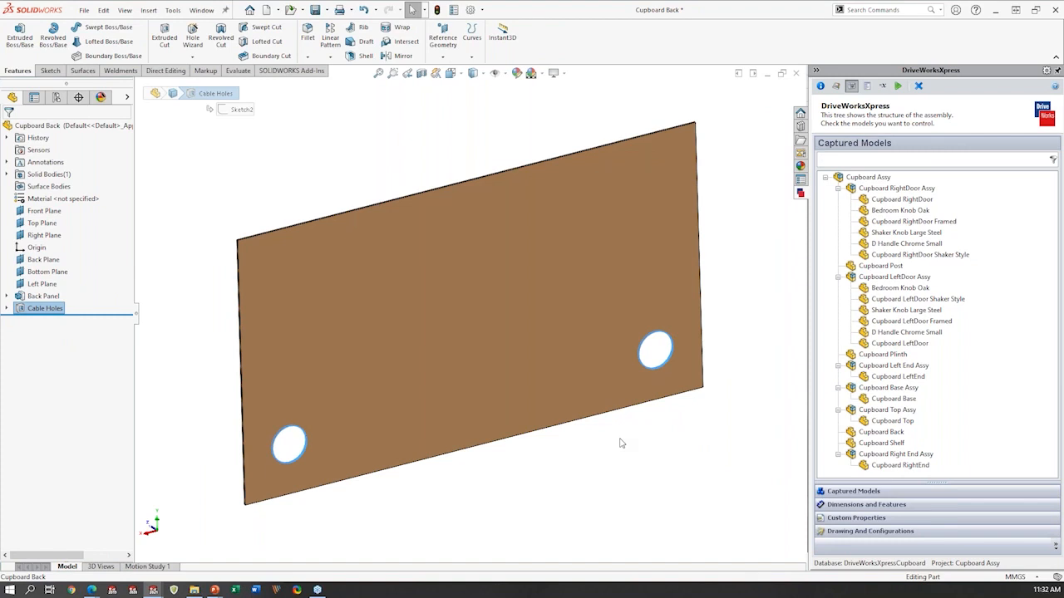
click(888, 505)
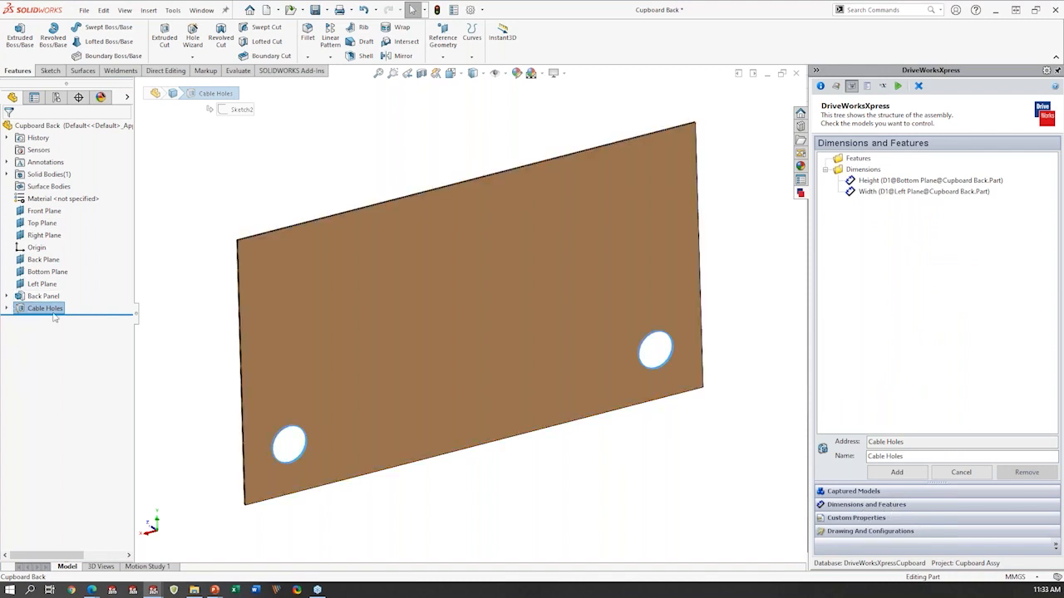
key(ctrl)
click(898, 473)
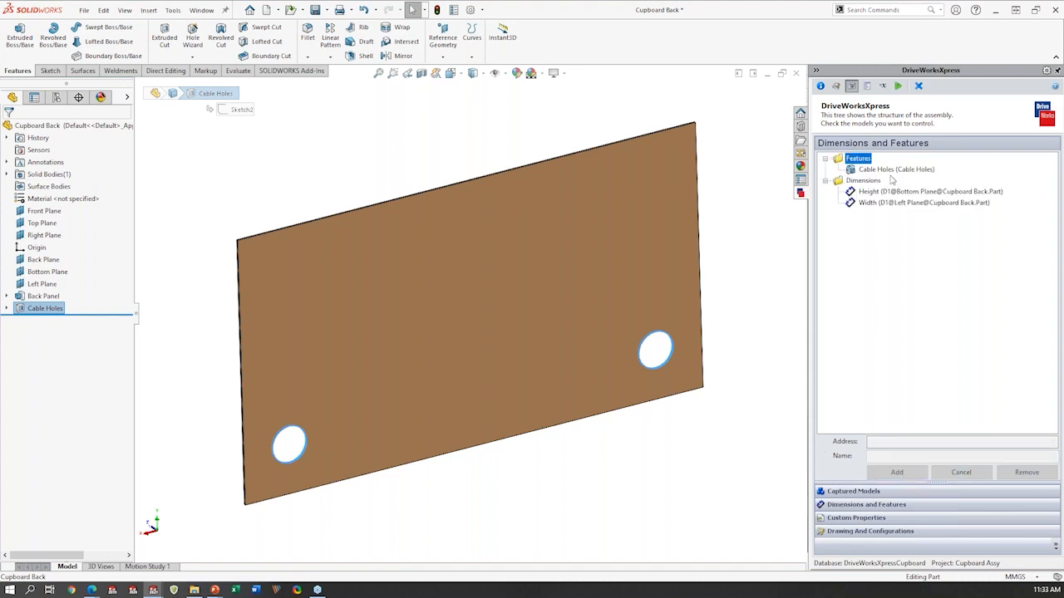
click(924, 170)
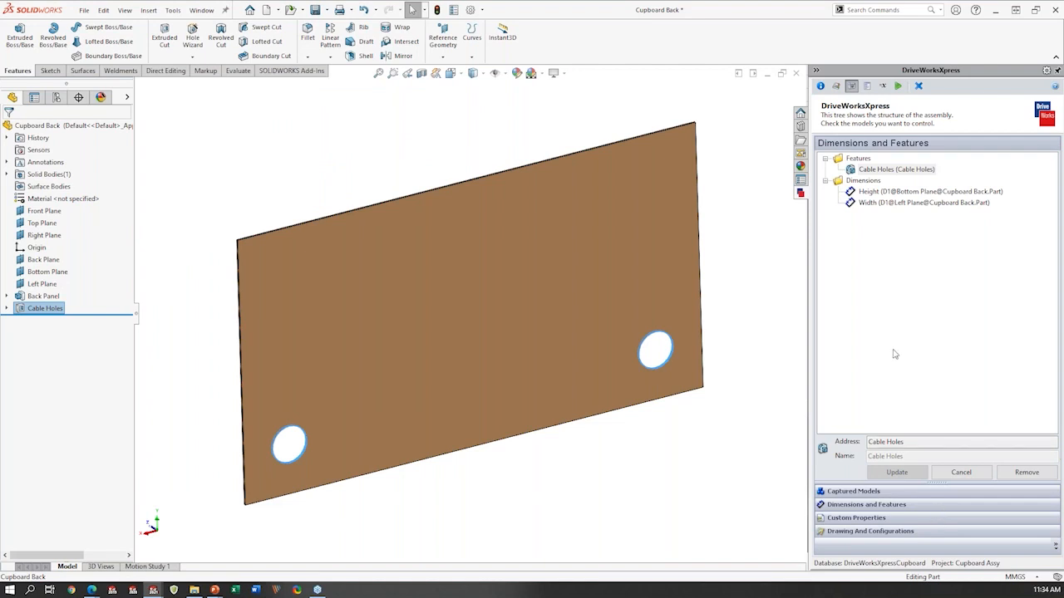
- Review the names and control types of the existing inputs on the project's form, widening the name column for readability
click(868, 88)
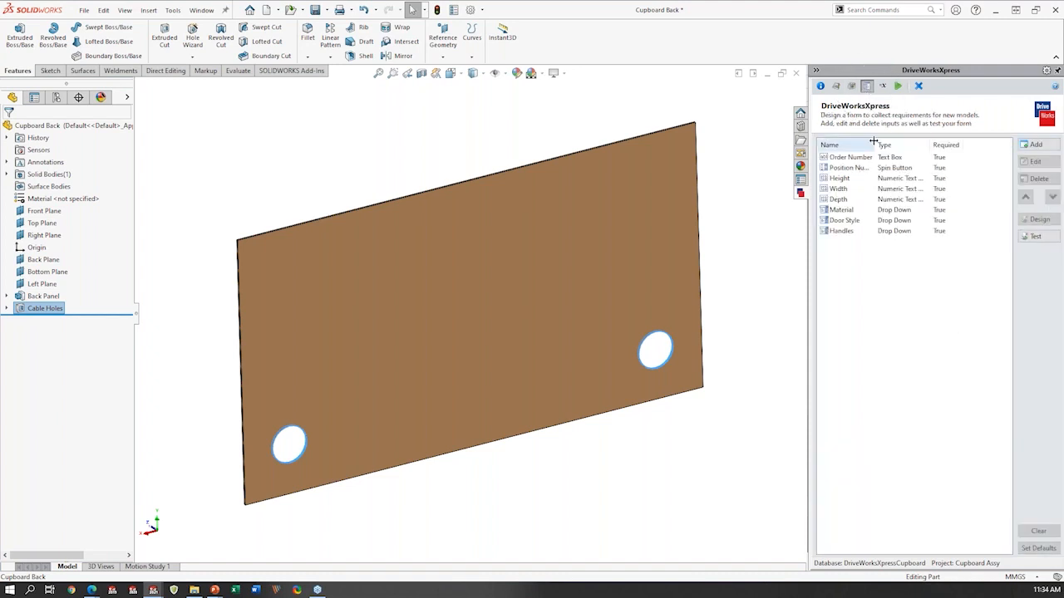
drag(875, 142, 895, 142)
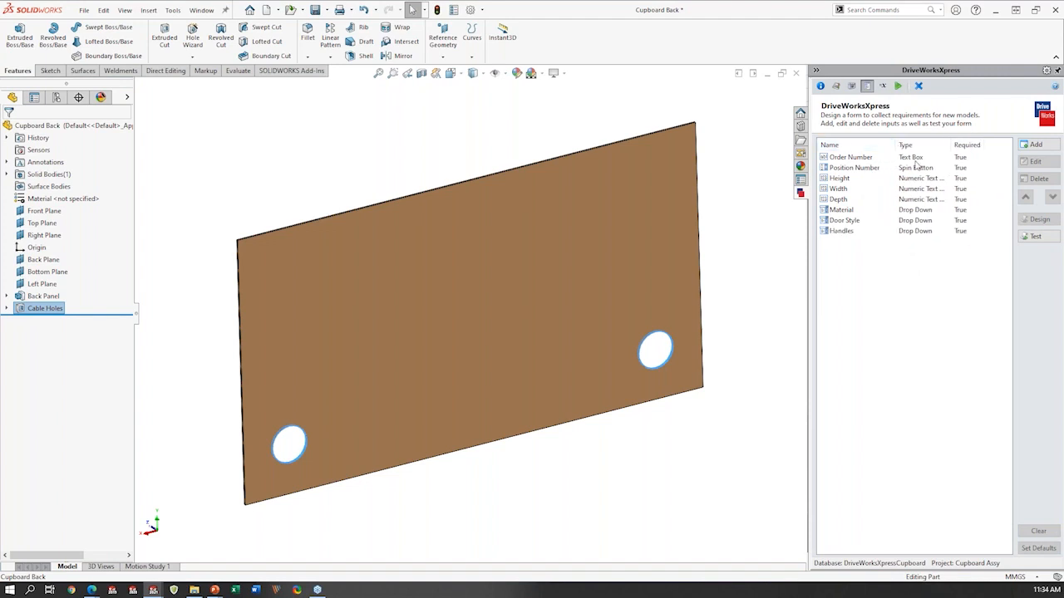
click(915, 159)
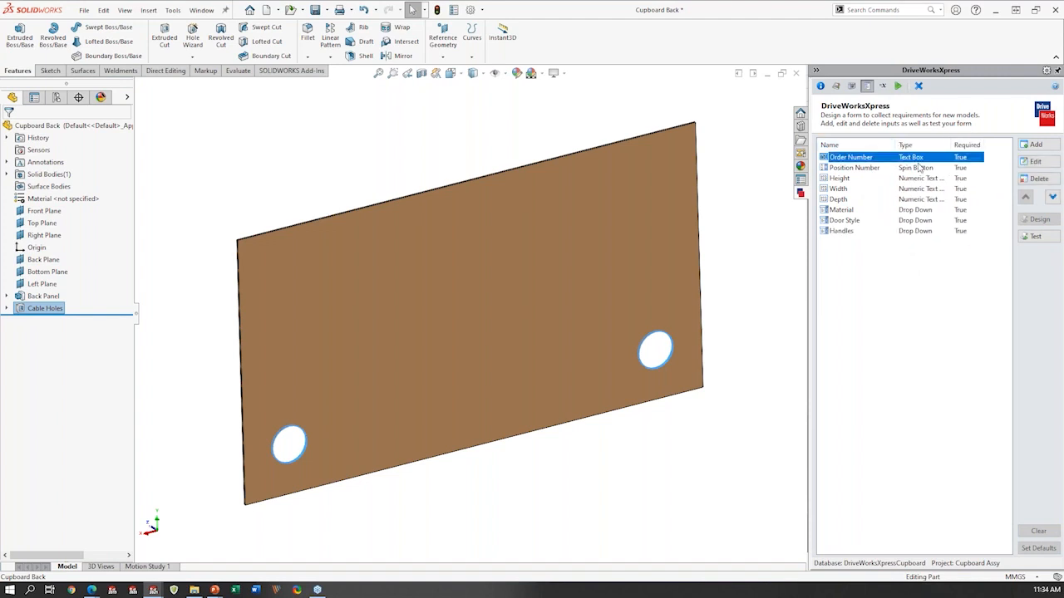
click(922, 211)
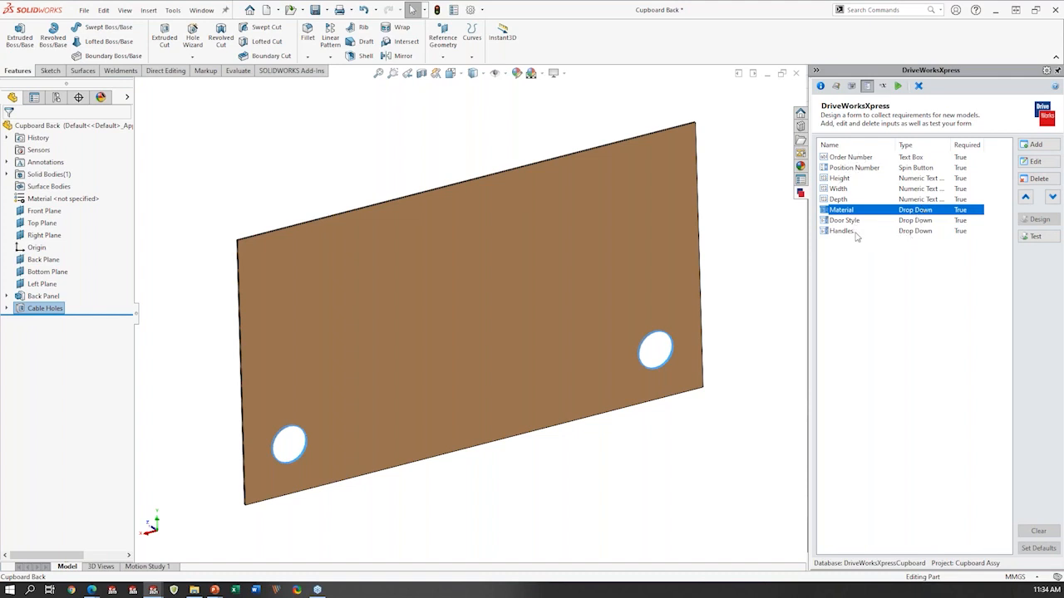
click(860, 159)
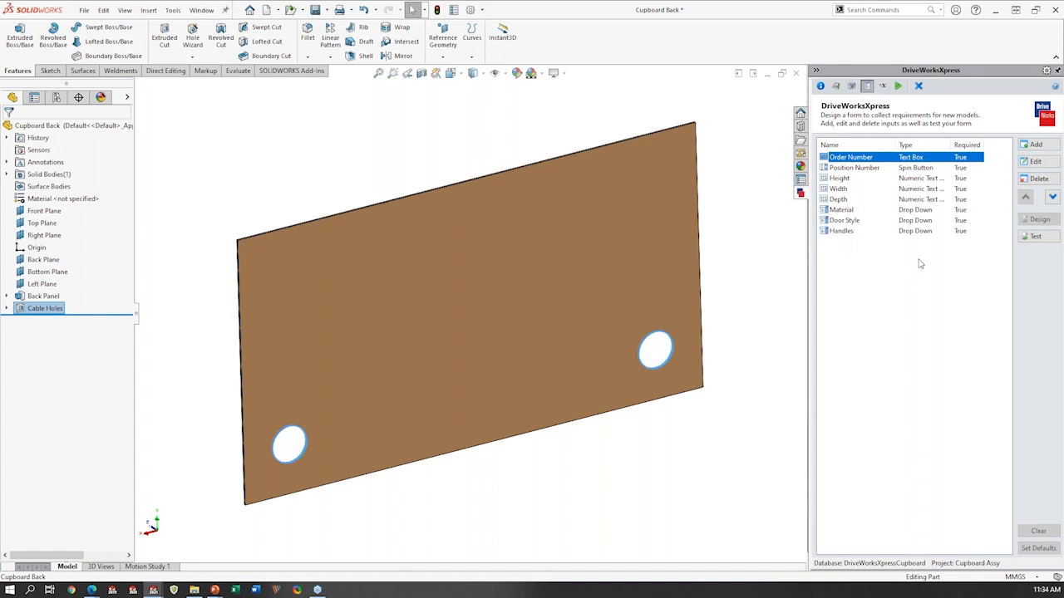
- Add a Check Box input named Cables Holes to the project's form
click(1036, 144)
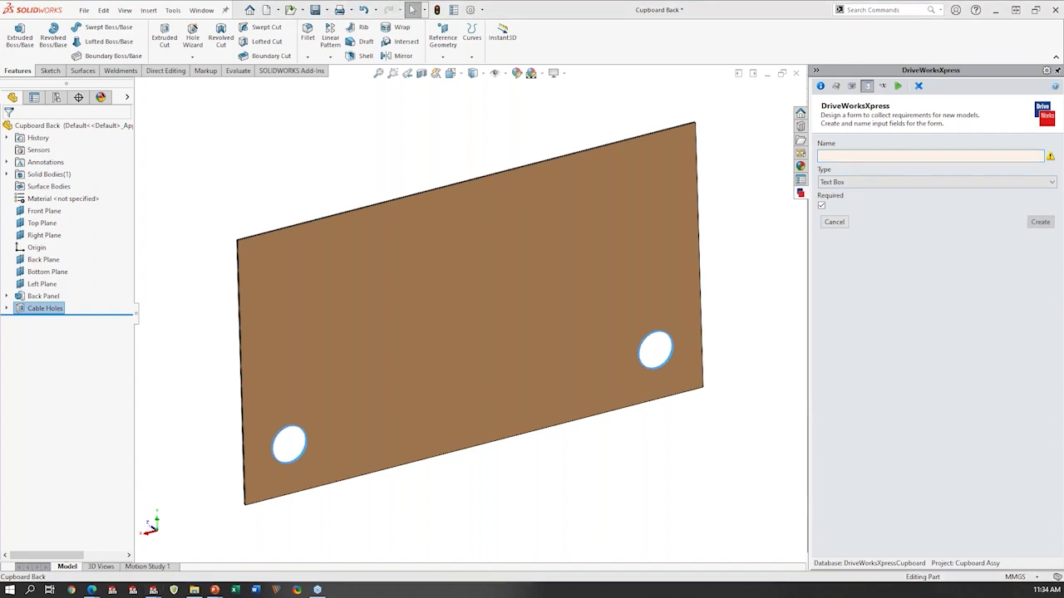
click(846, 155)
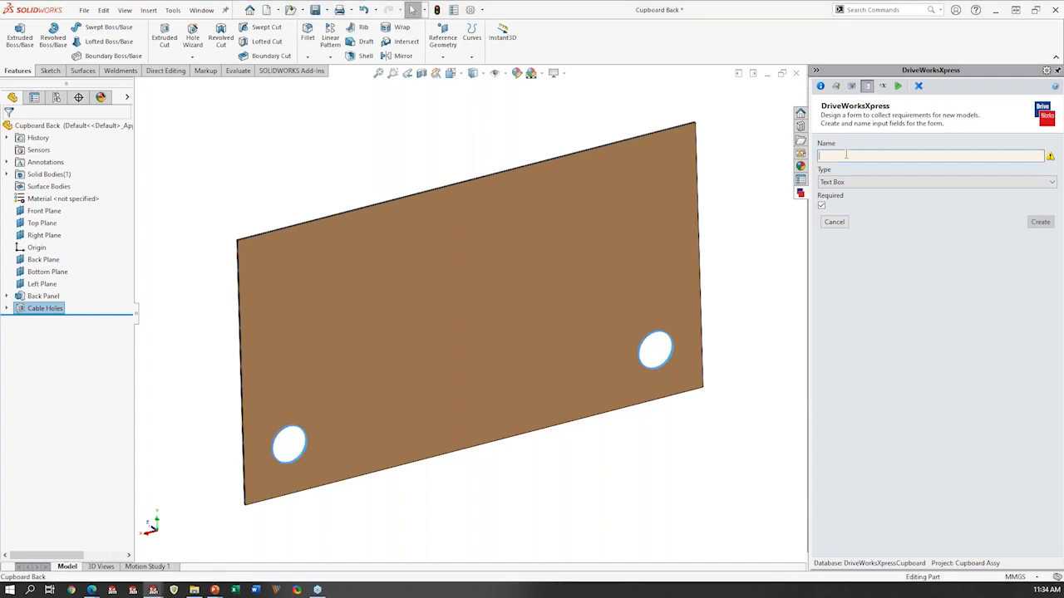
text(Cables Holes)
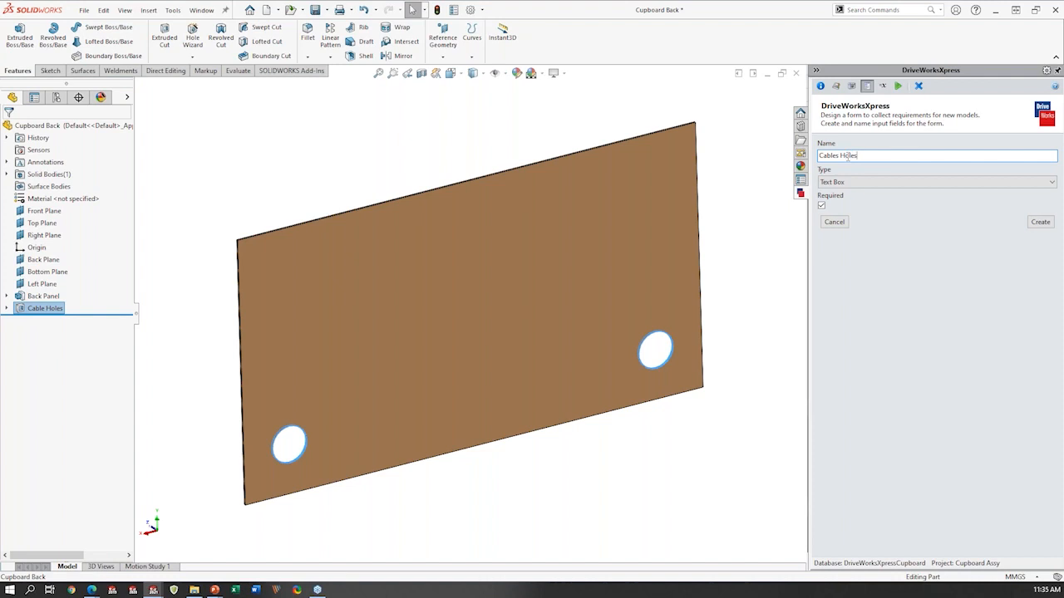
click(846, 182)
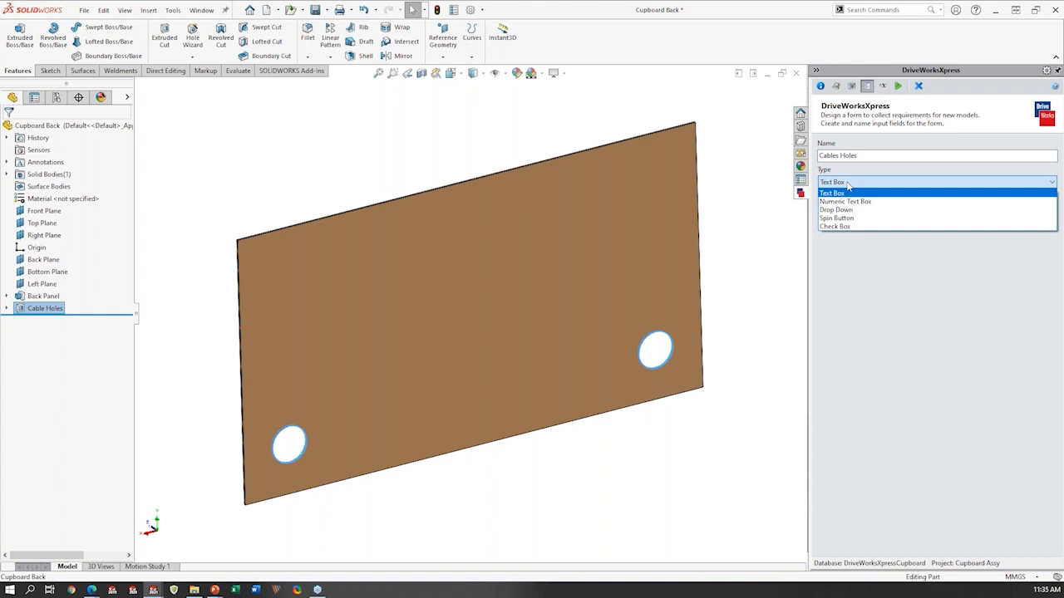
click(844, 229)
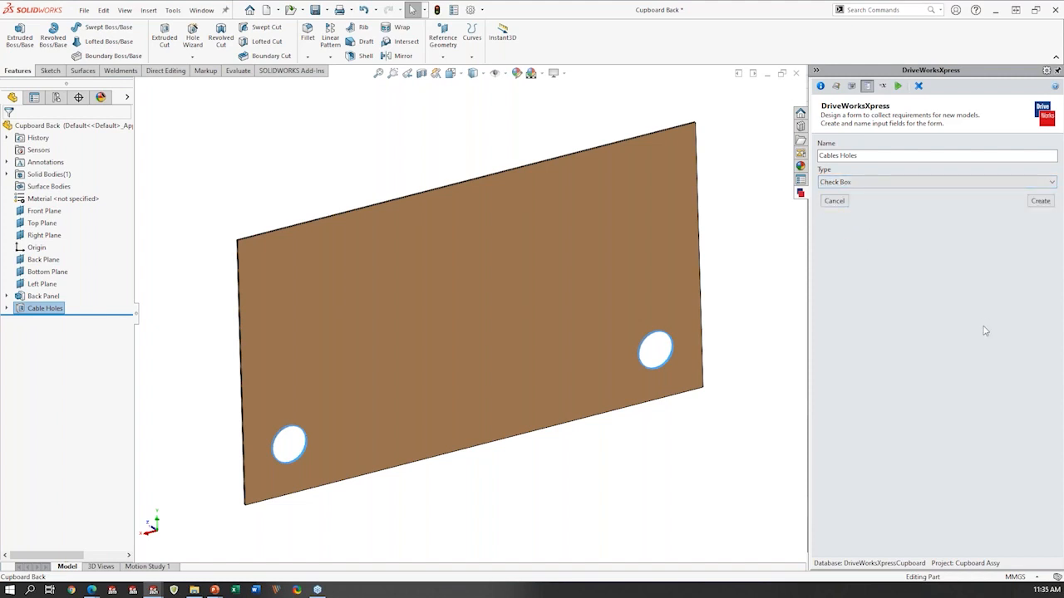
click(1041, 201)
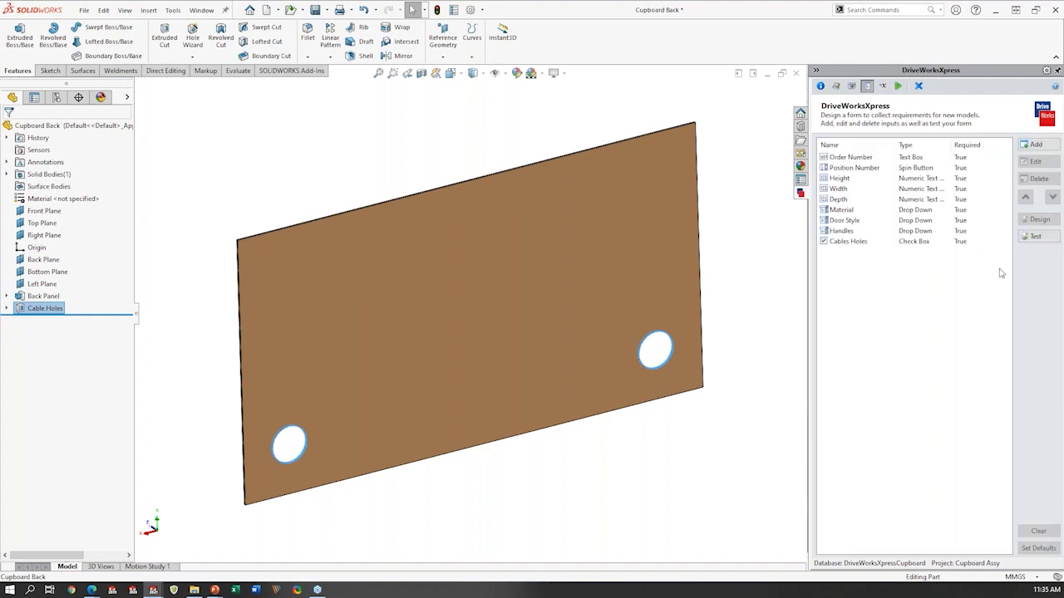
- Preview the Cupboard Assy input form in test mode, and return to the form design
click(872, 242)
key(ctrl)
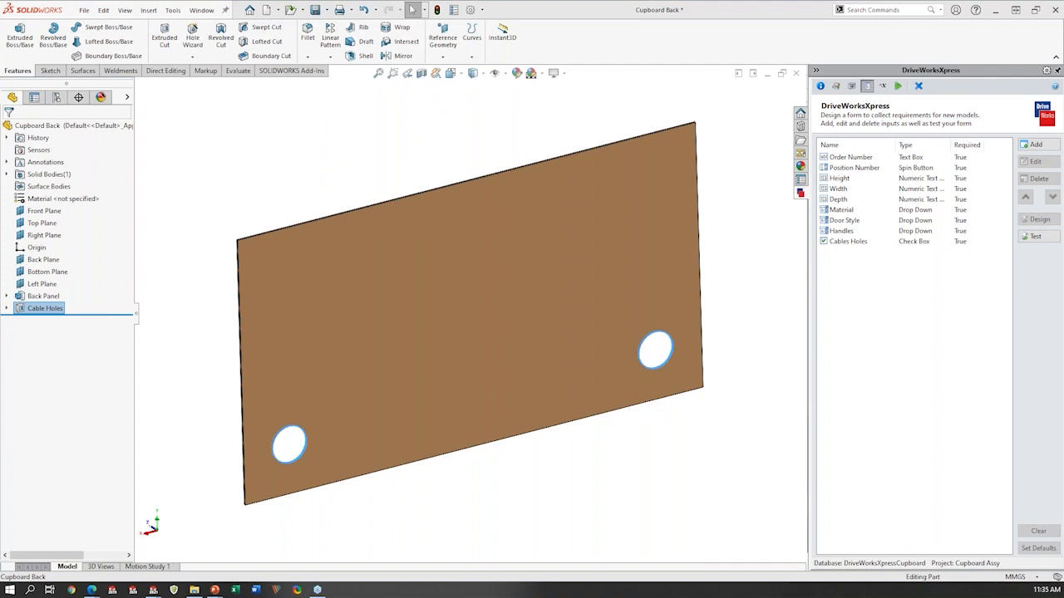
click(1036, 238)
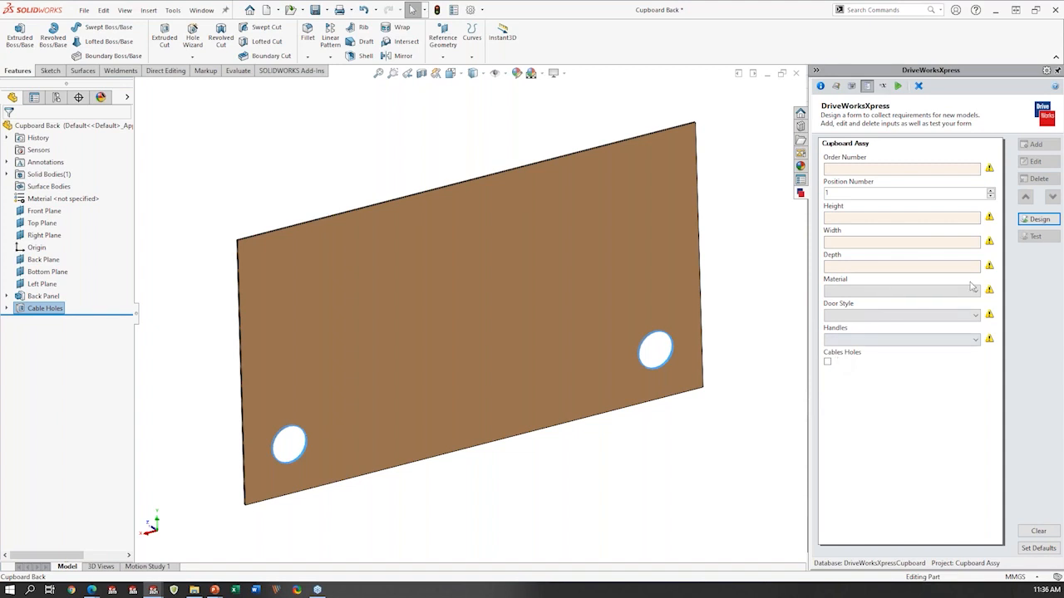
click(1034, 222)
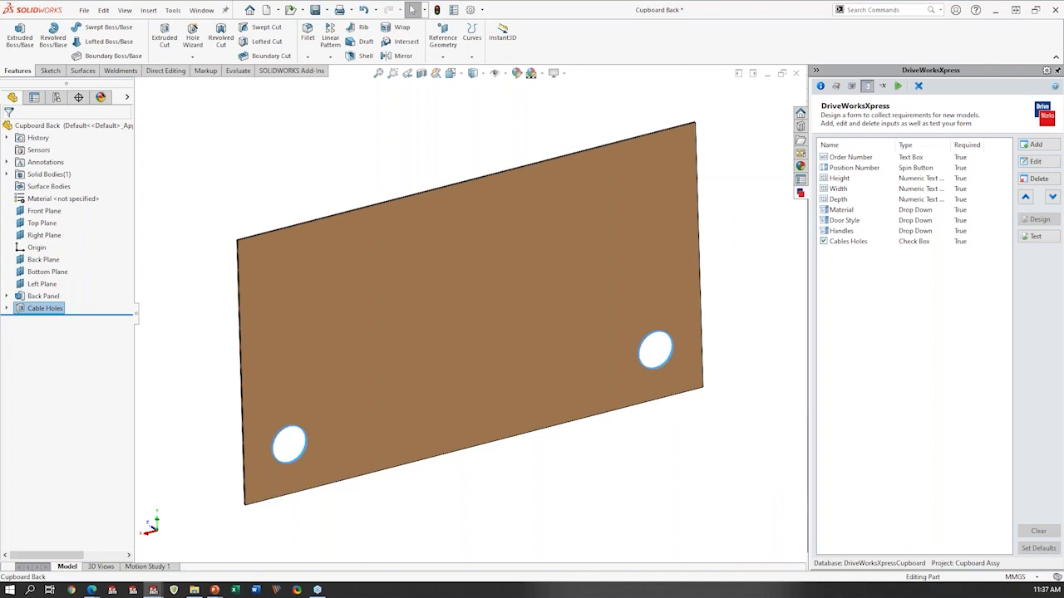
- Open only the Features rules for editing from the rules summary, and widen the rule list's name column
click(882, 90)
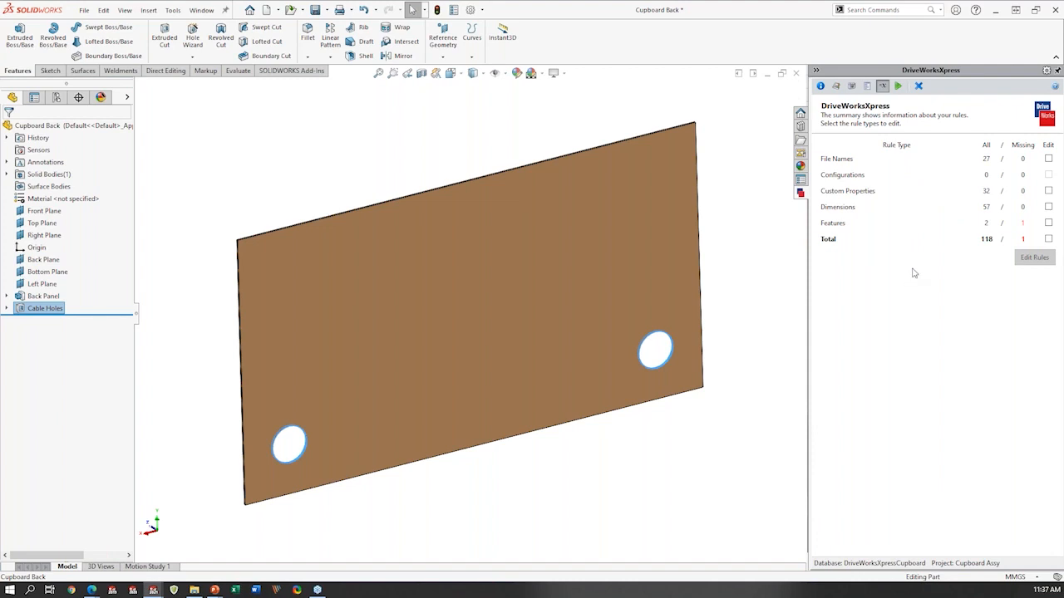
click(841, 168)
click(841, 168)
click(840, 165)
click(851, 184)
click(851, 184)
click(1048, 224)
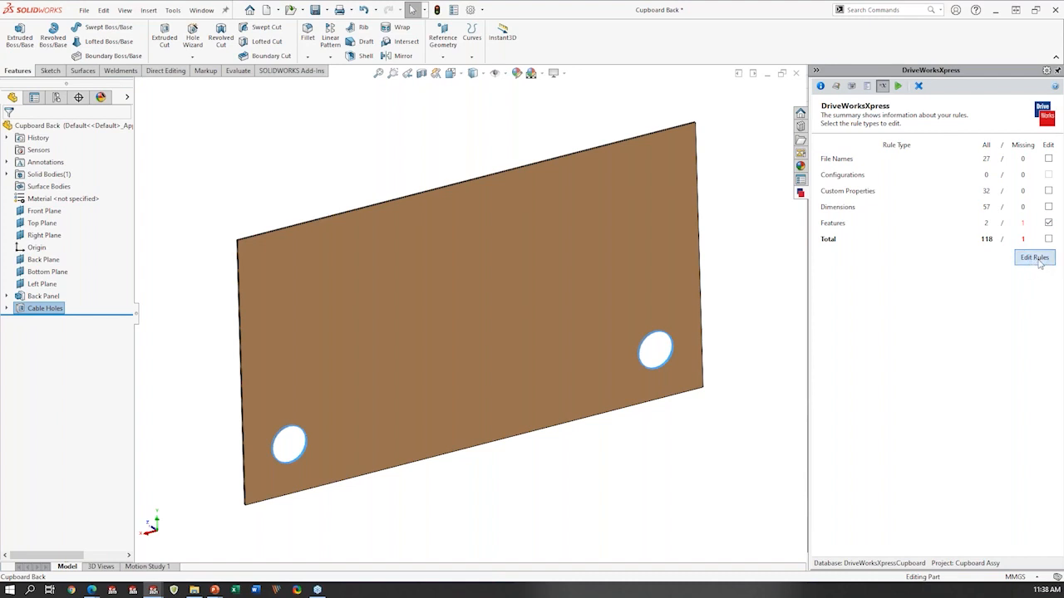
click(1035, 257)
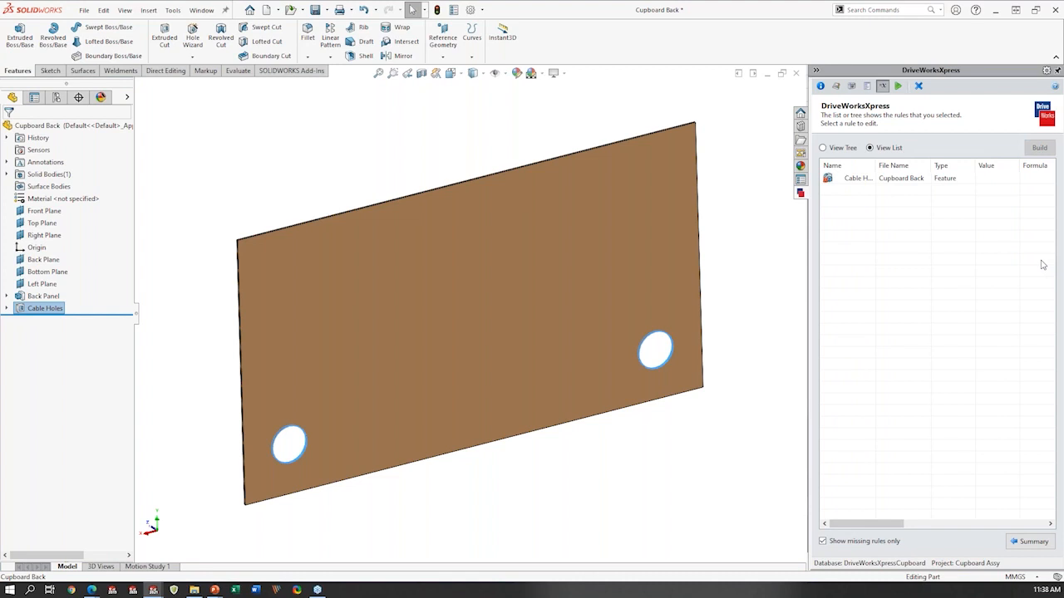
drag(875, 165, 898, 165)
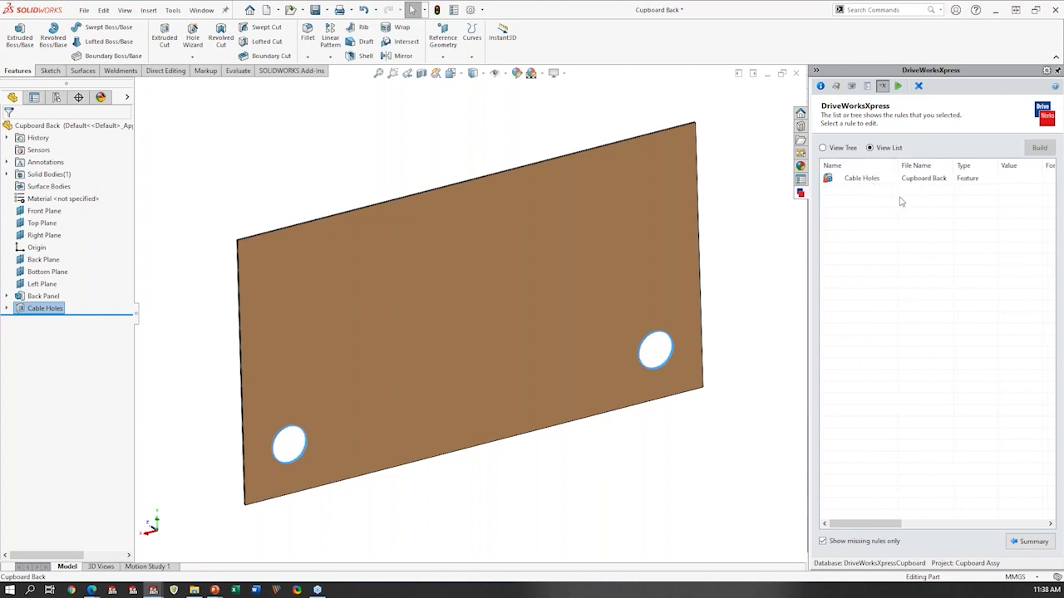
- Start a rule for the Cable Holes feature of Cupboard Back with an IF function using the condition CablesHoles = TRUE
double_click(906, 180)
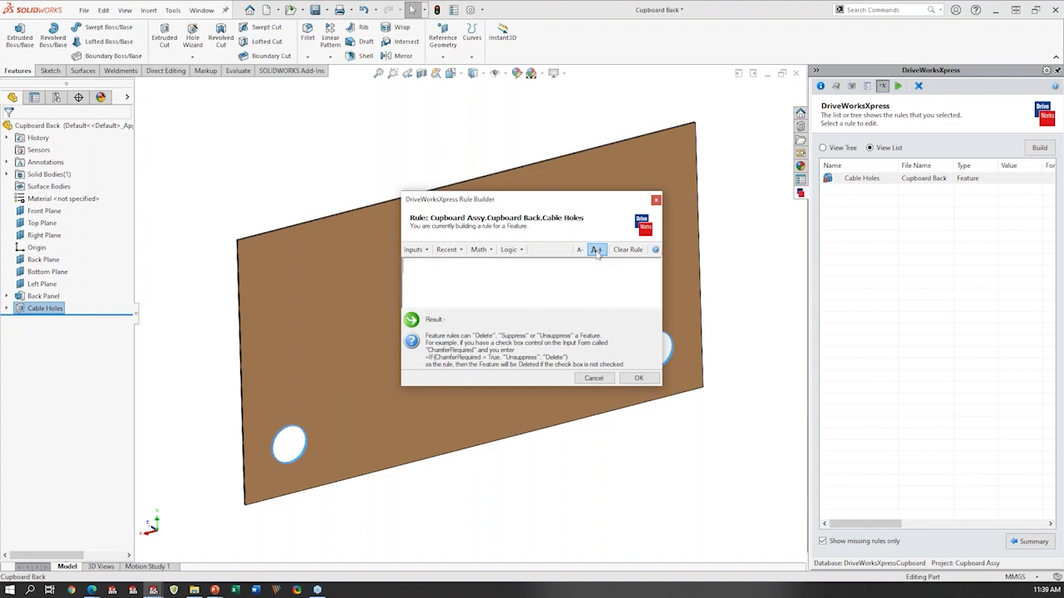
click(510, 249)
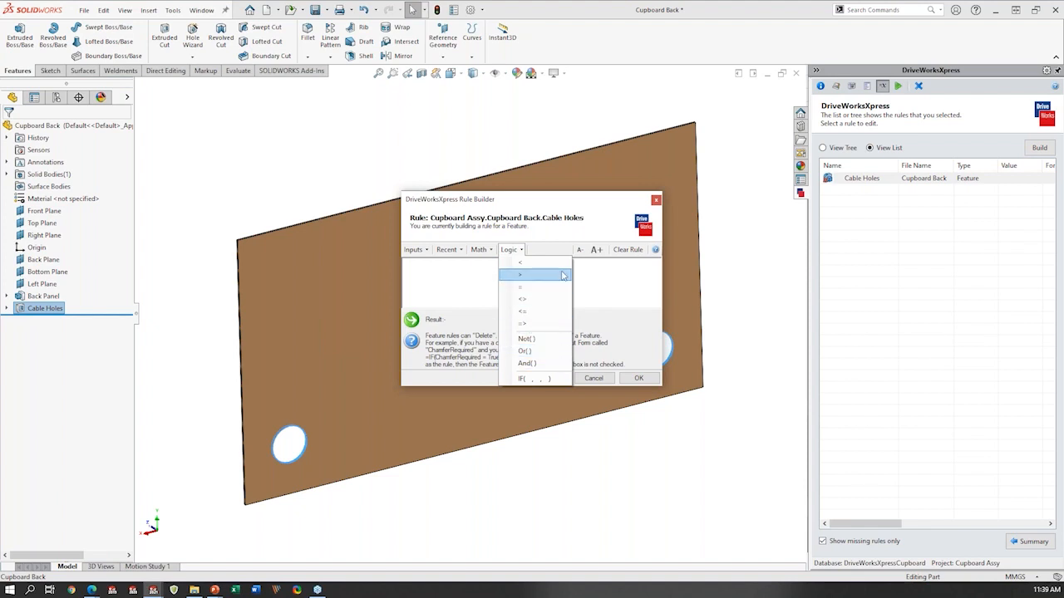
click(549, 381)
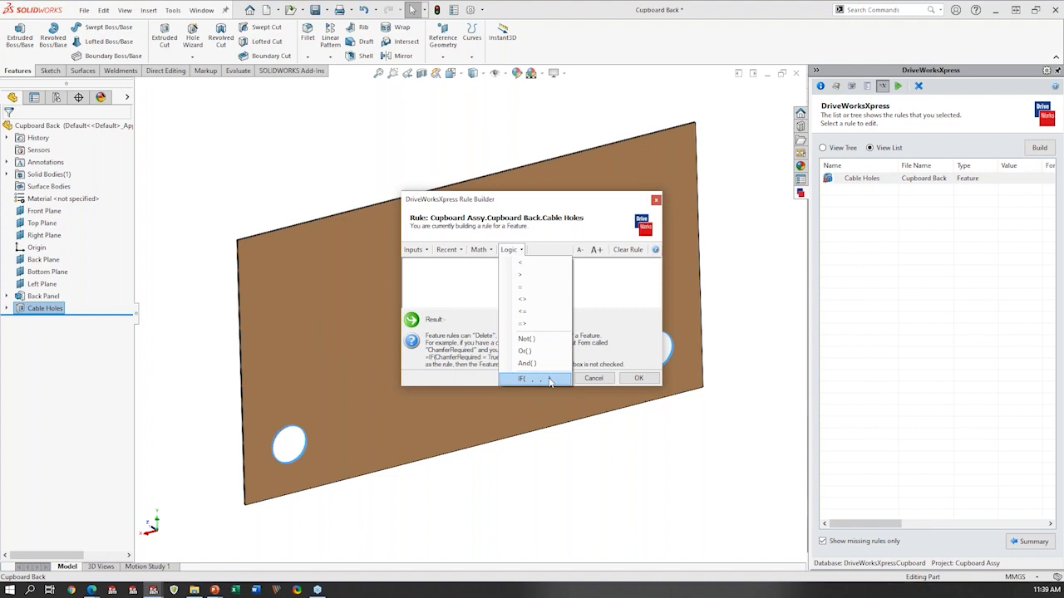
click(549, 382)
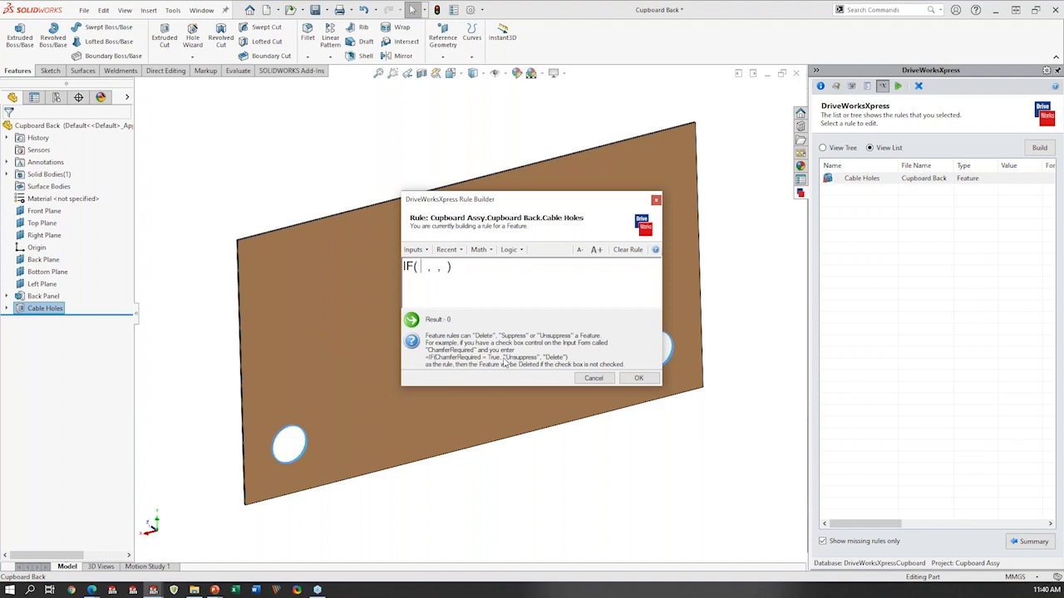
click(419, 251)
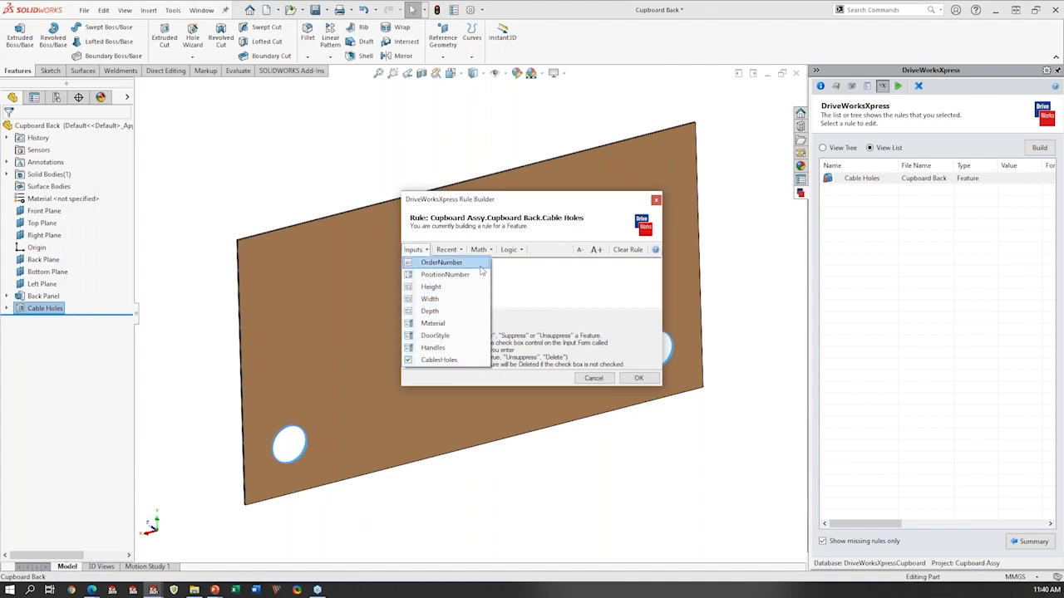
click(439, 361)
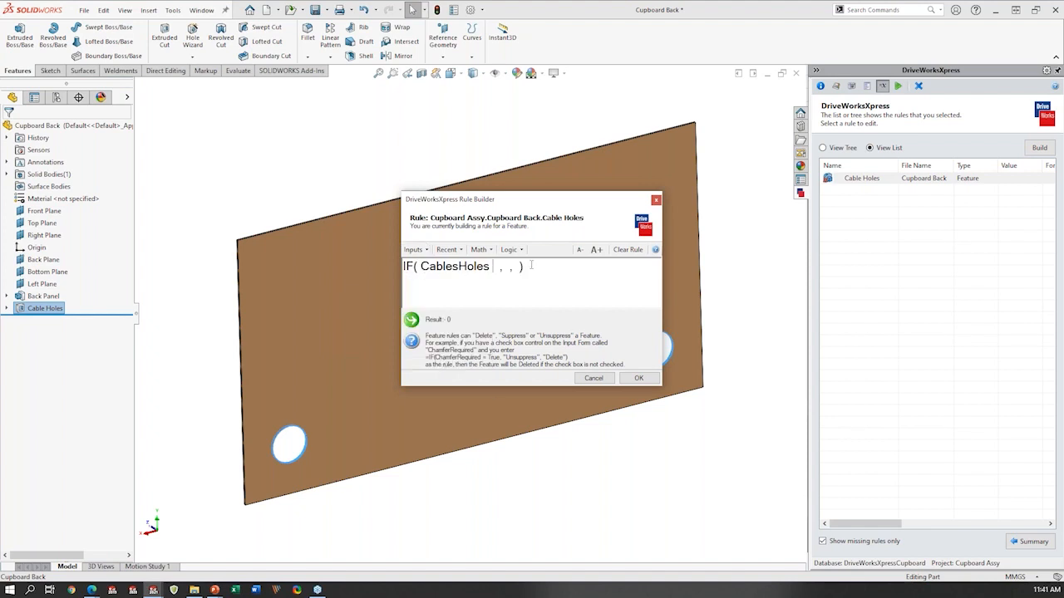
text(= )
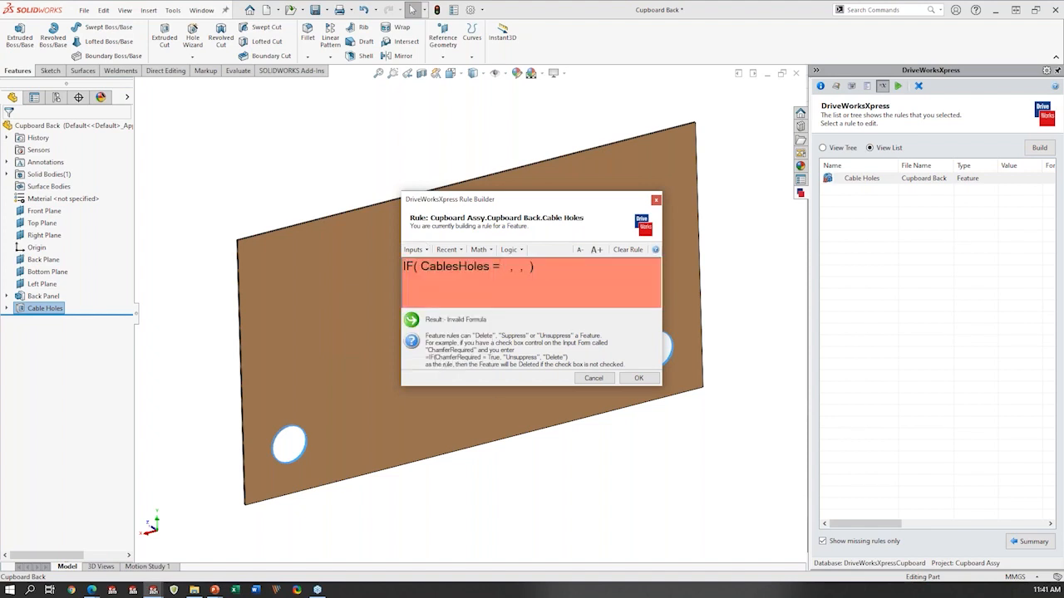
text(TRUE)
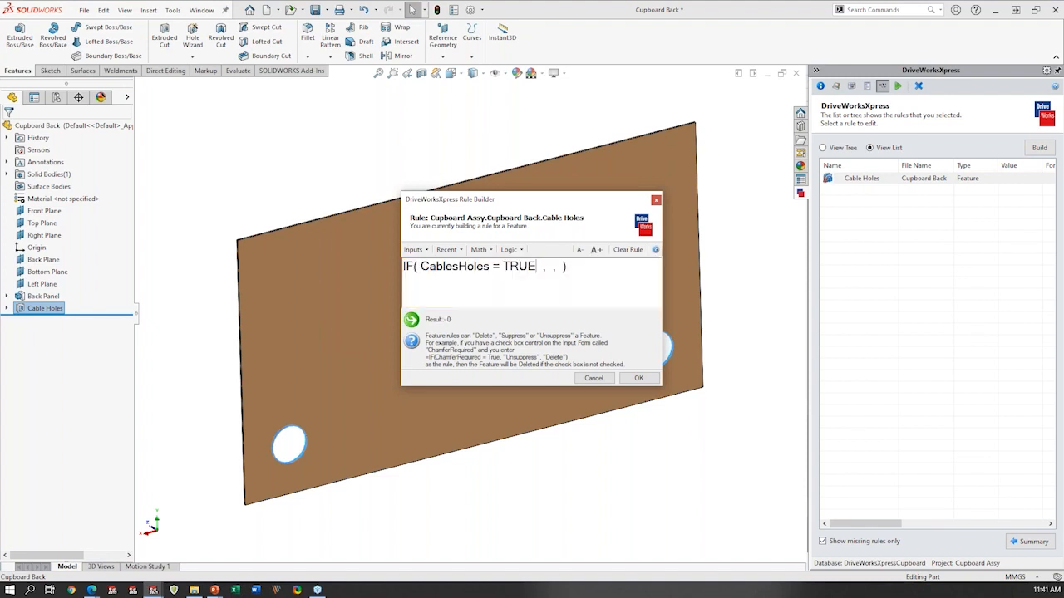
- Enter "Unsuppress" as the IF function's result when the condition is true
key(BackSpace)
text("Unsupre)
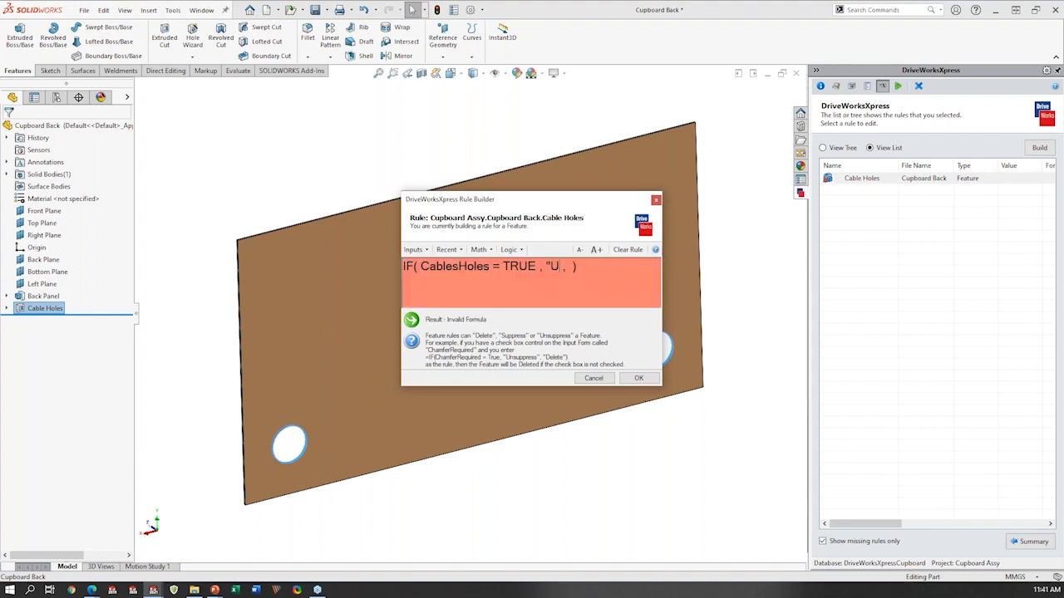
text(ss)
click(585, 267)
text(press")
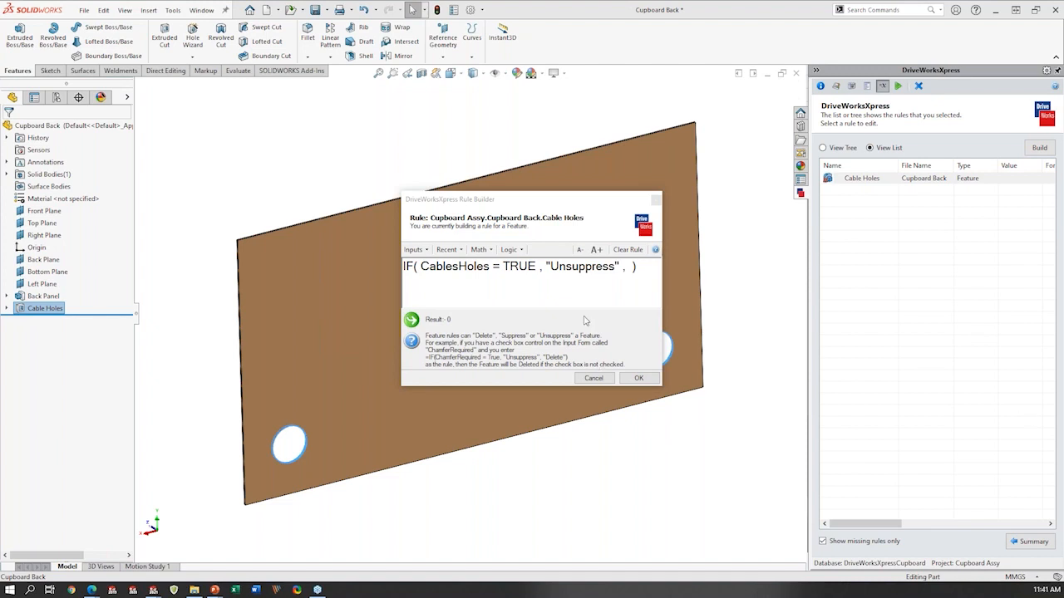
- Enter "delete" as the IF function's result when the condition is false, and accept the Cable Holes rule
click(623, 272)
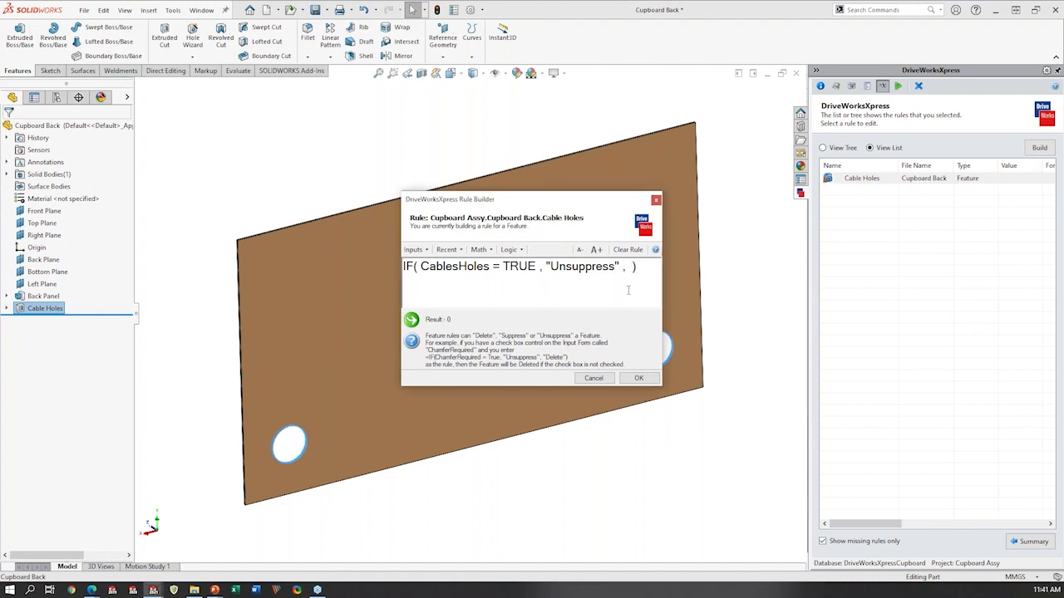
text(I)
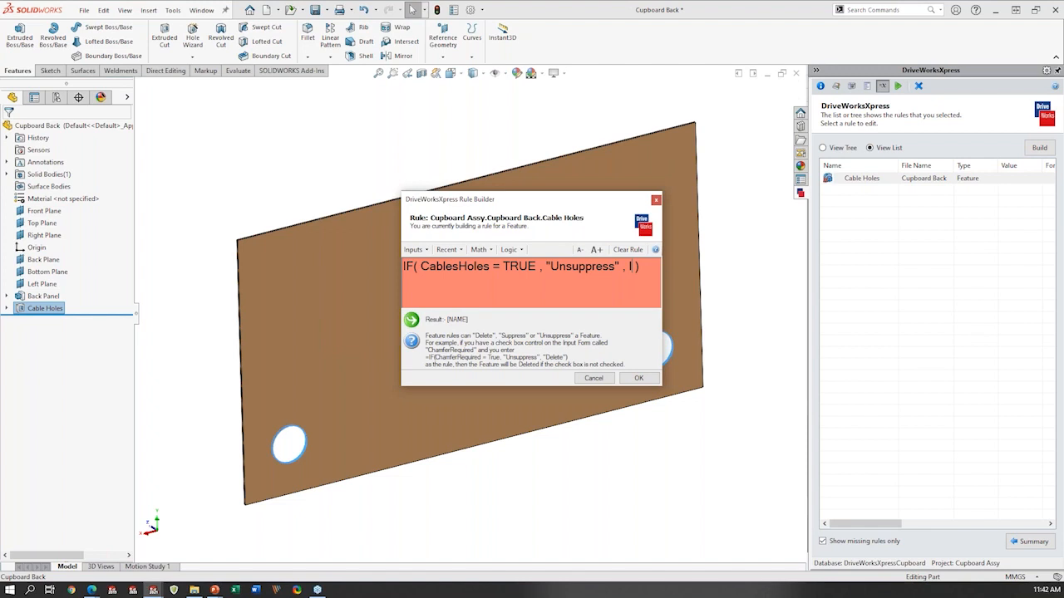
key(BackSpace)
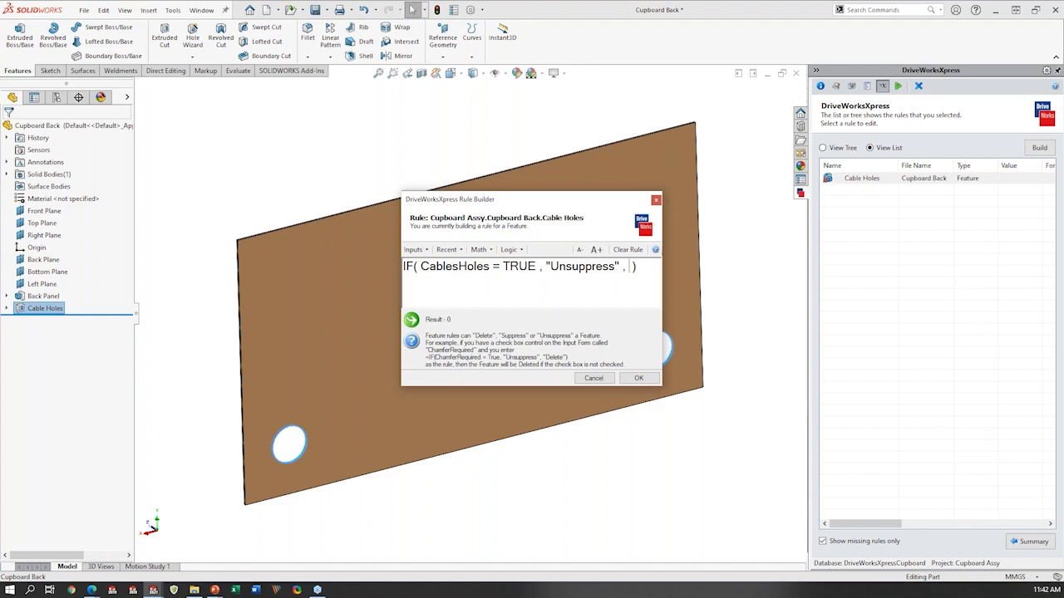
text("delete")
click(524, 285)
click(638, 379)
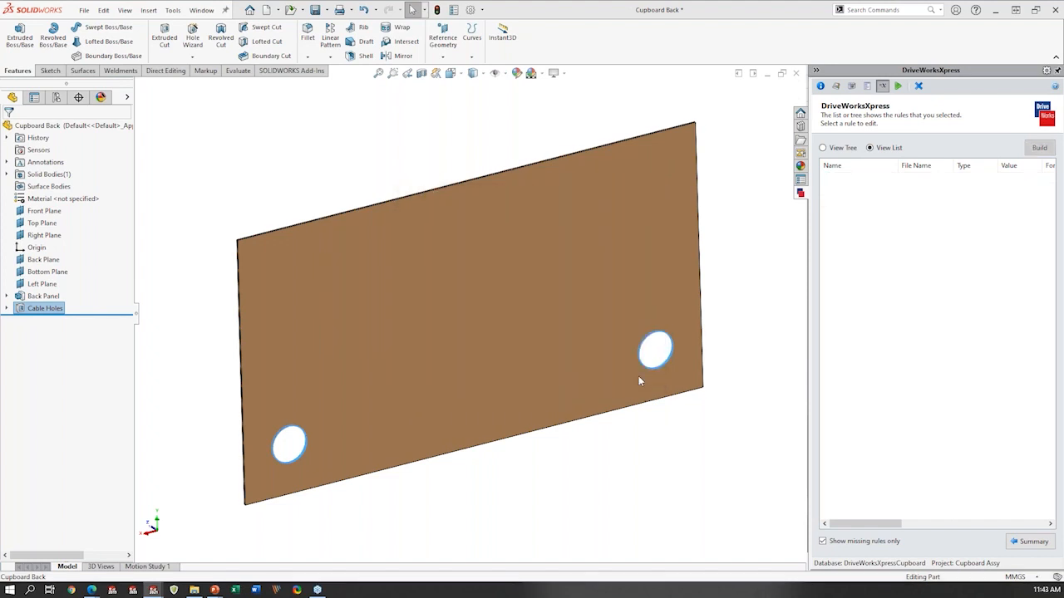
- Return to the rules summary and open only the Dimensions rules for editing, listing all of them rather than just the missing ones
click(1031, 541)
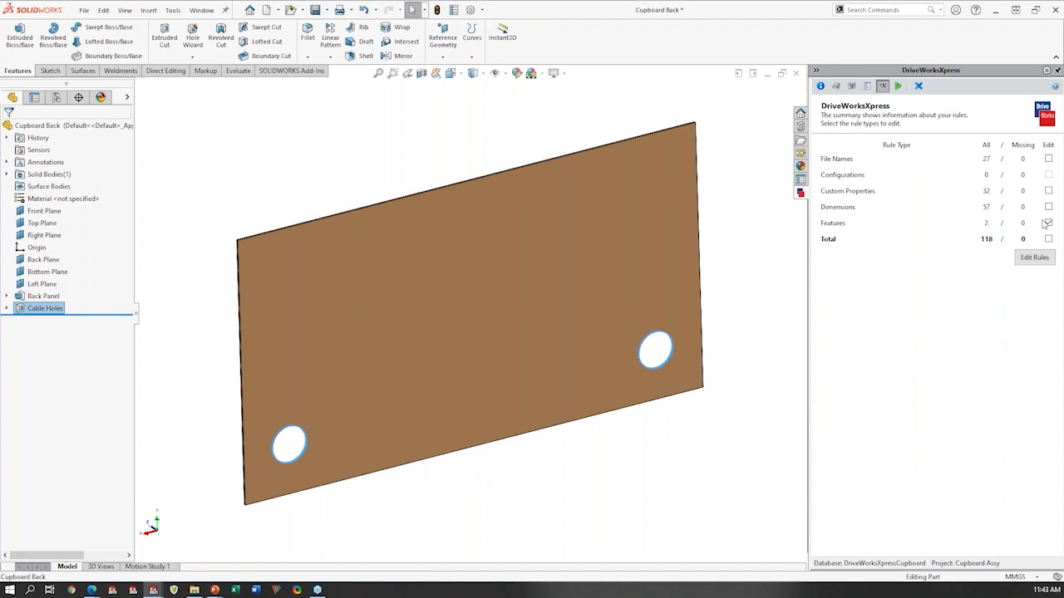
click(1048, 223)
click(1048, 207)
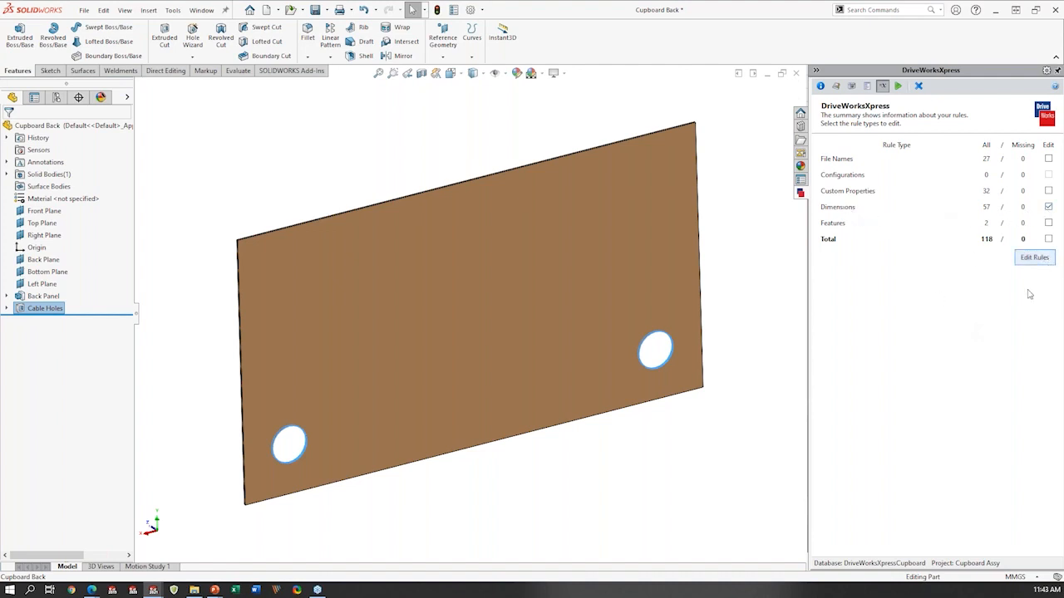
click(1035, 258)
- Examine the names and formulas of the dimension rules through the whole list, and return to the rules summary
drag(891, 528, 945, 526)
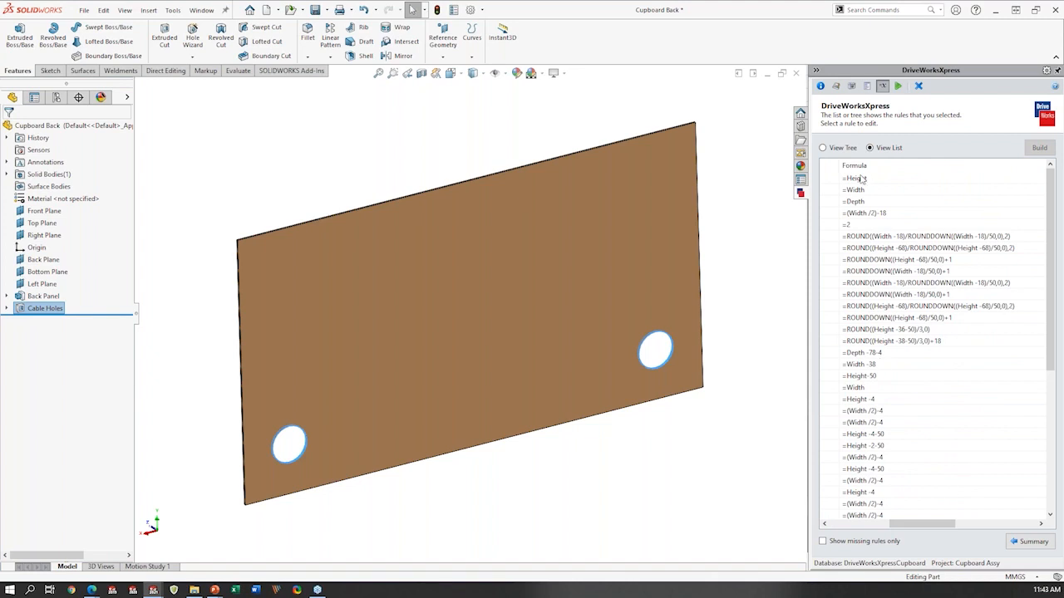
drag(927, 526, 864, 525)
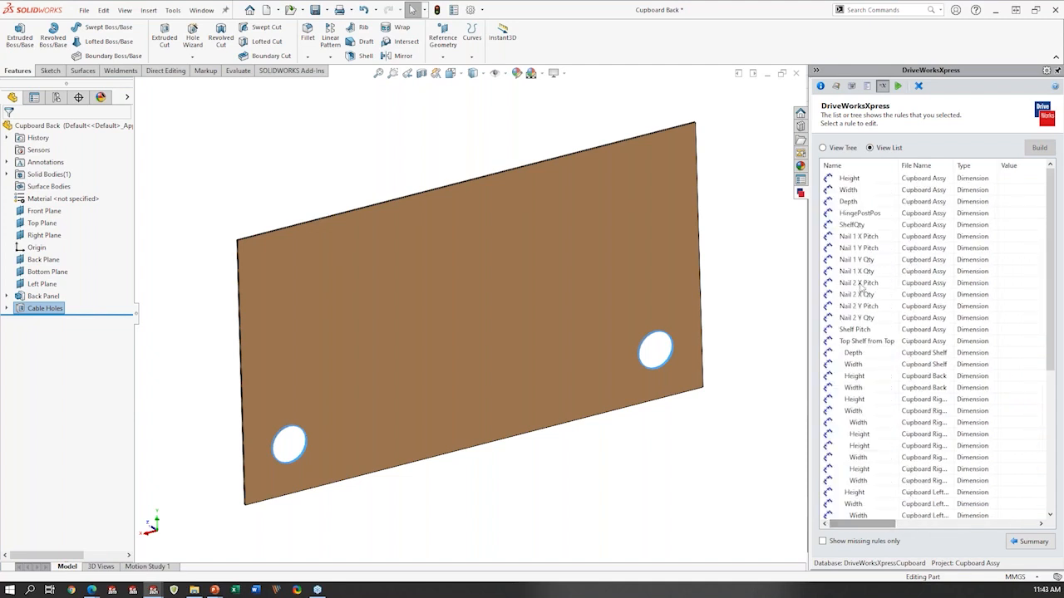
key(ctrl)
key(ctrl)
drag(881, 528, 931, 480)
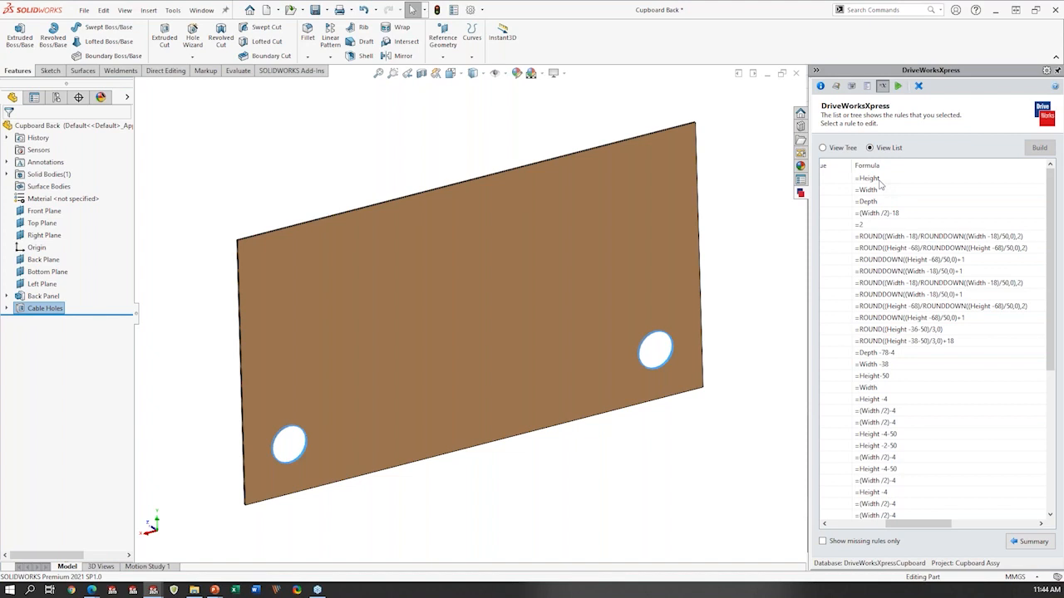
scroll(938, 309, down, 2)
click(897, 284)
scroll(902, 309, down, 1)
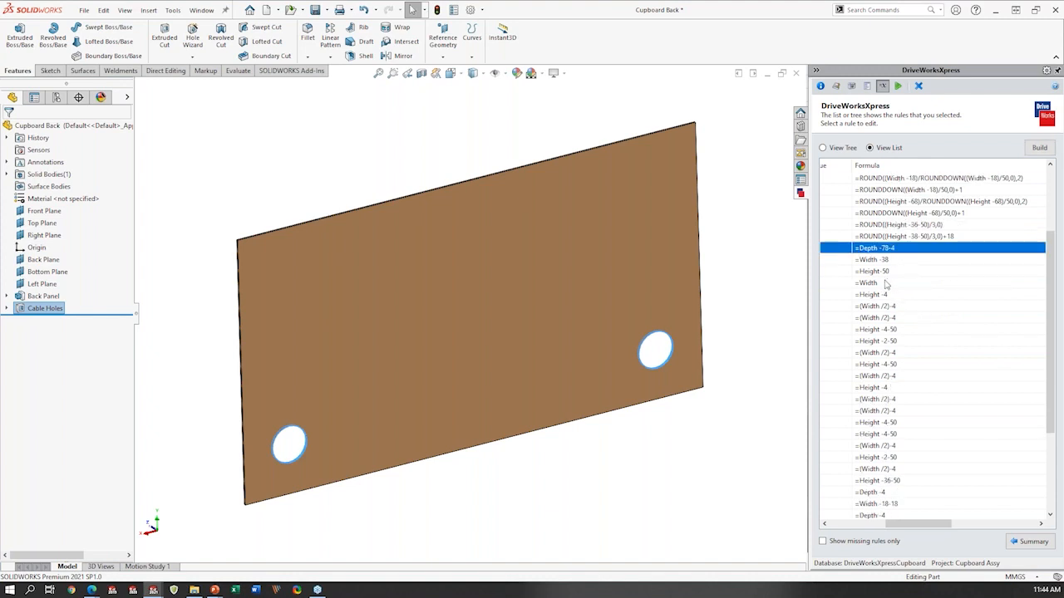
click(886, 250)
click(887, 251)
scroll(921, 349, down, 3)
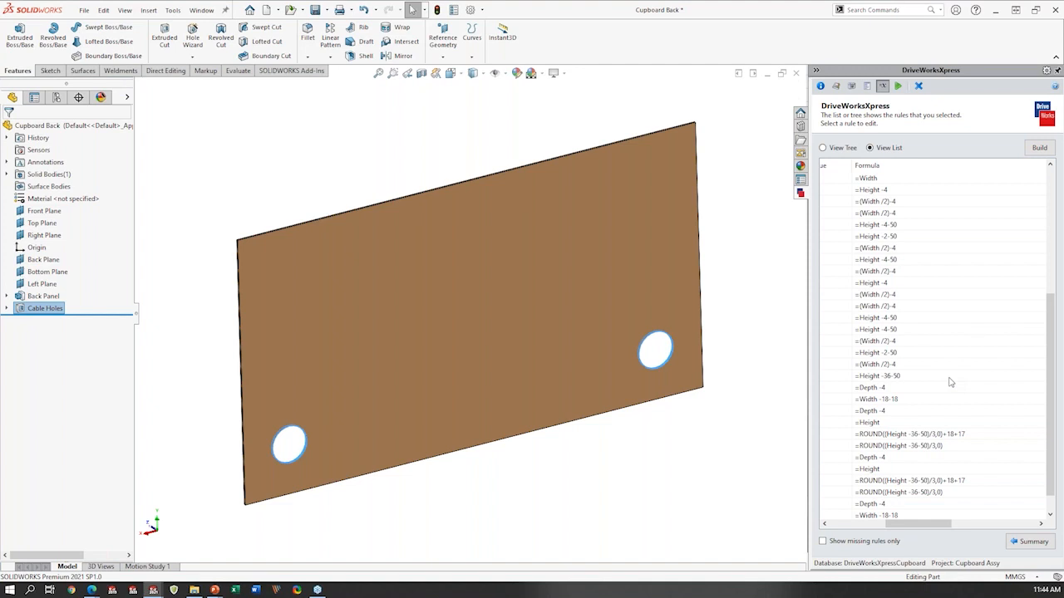
scroll(946, 401, down, 1)
click(1019, 545)
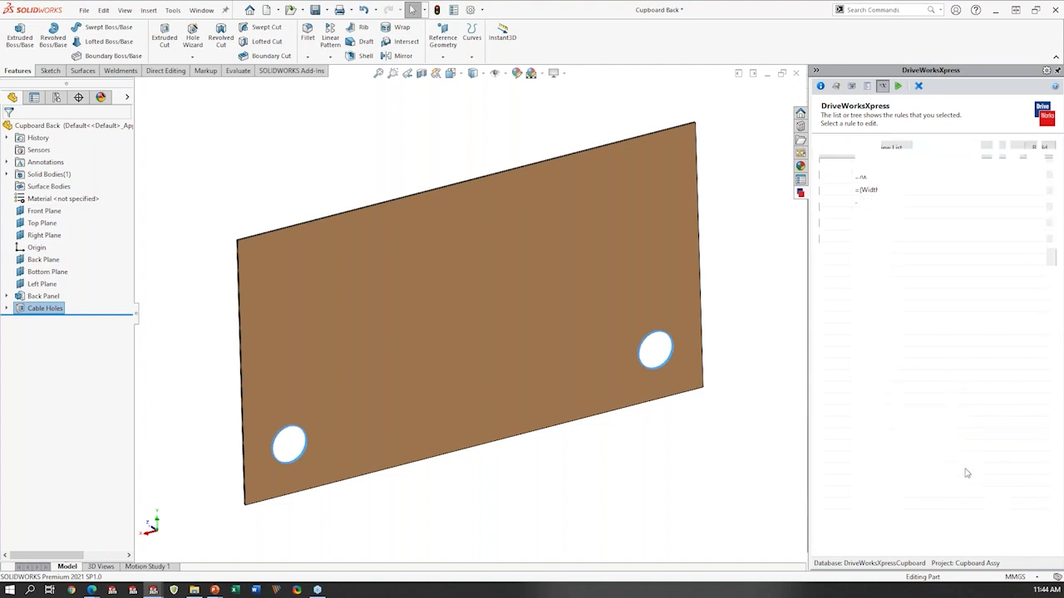
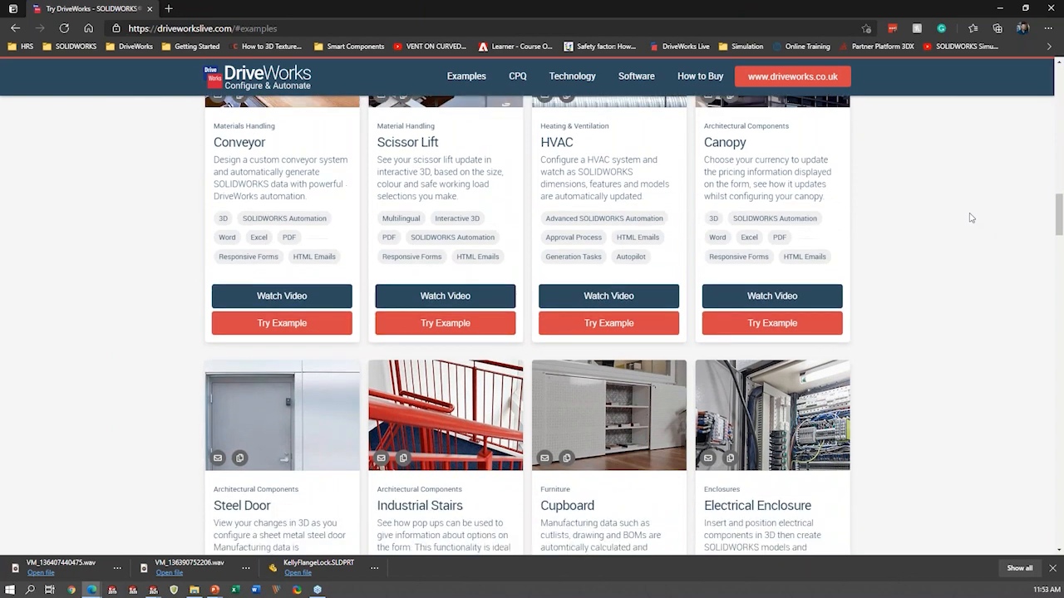
- Find the Cupboard configurator among the furniture examples, open it to try it, and start configuring
scroll(964, 287, up, 3)
scroll(939, 285, up, 1)
scroll(943, 295, down, 1)
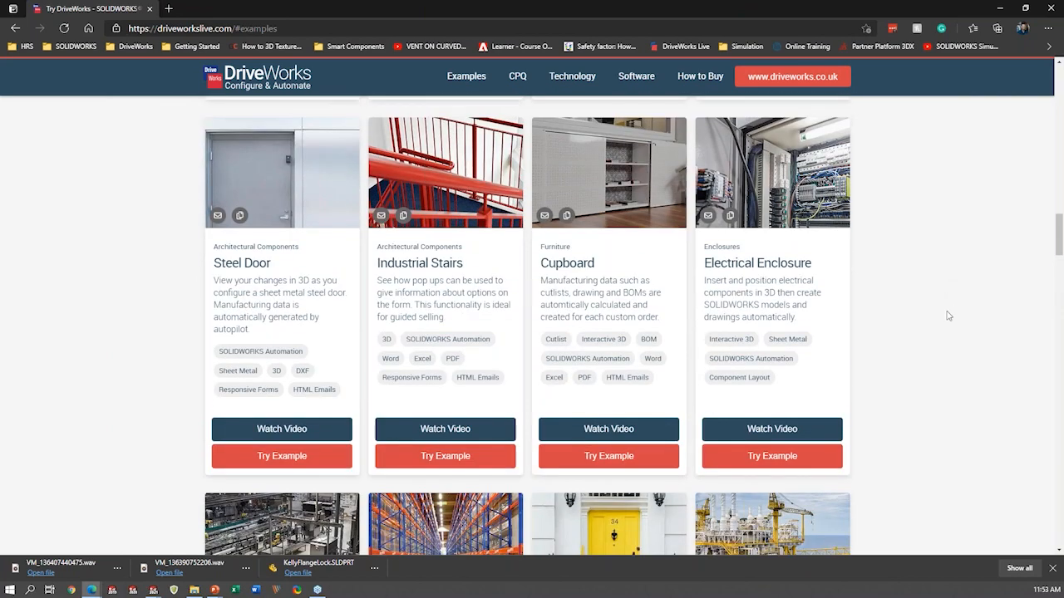
drag(606, 264, 539, 264)
click(590, 281)
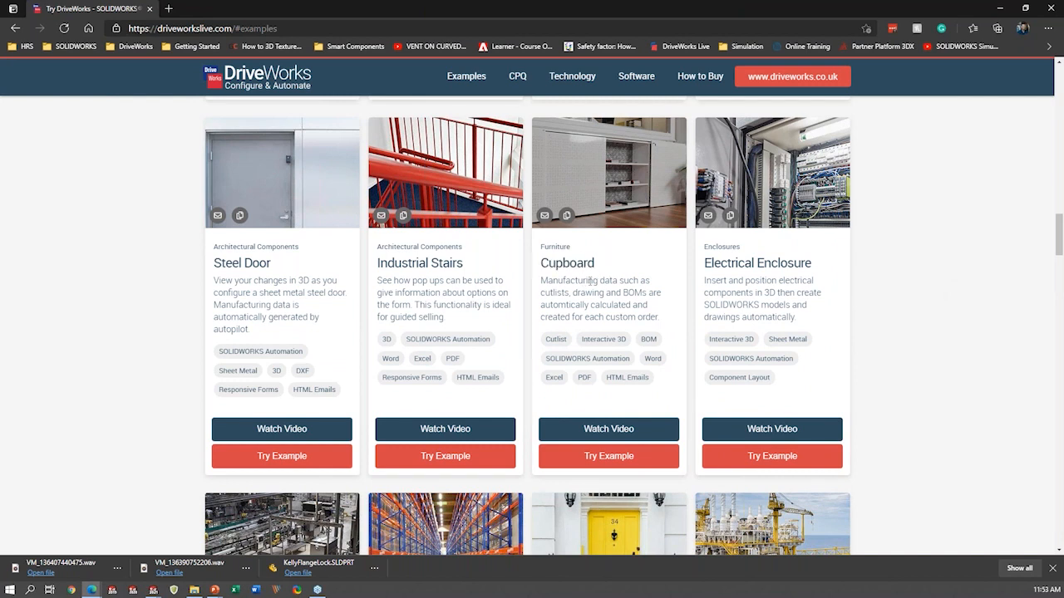
click(619, 459)
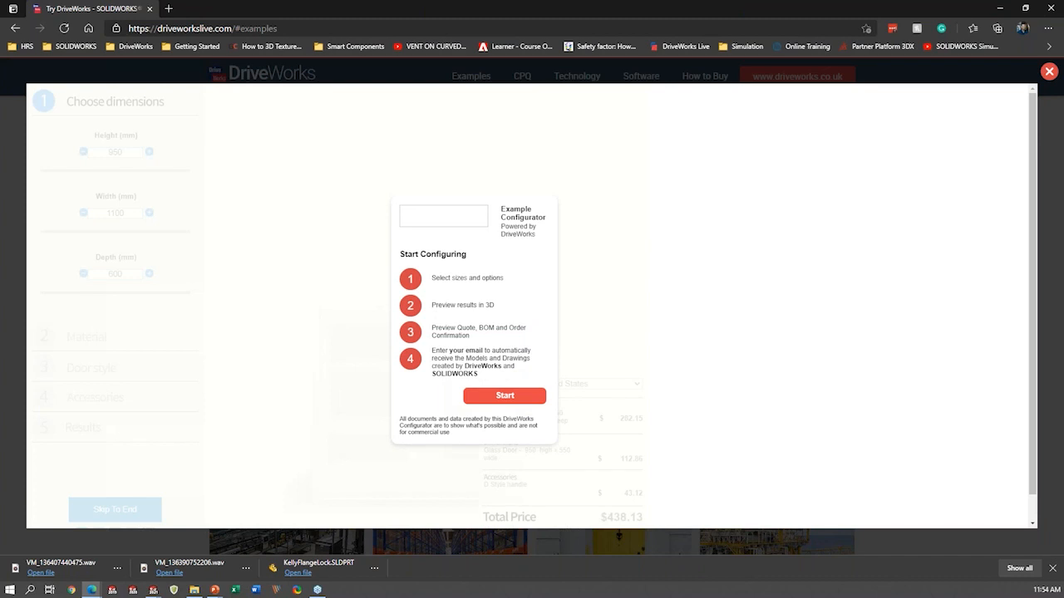
click(492, 396)
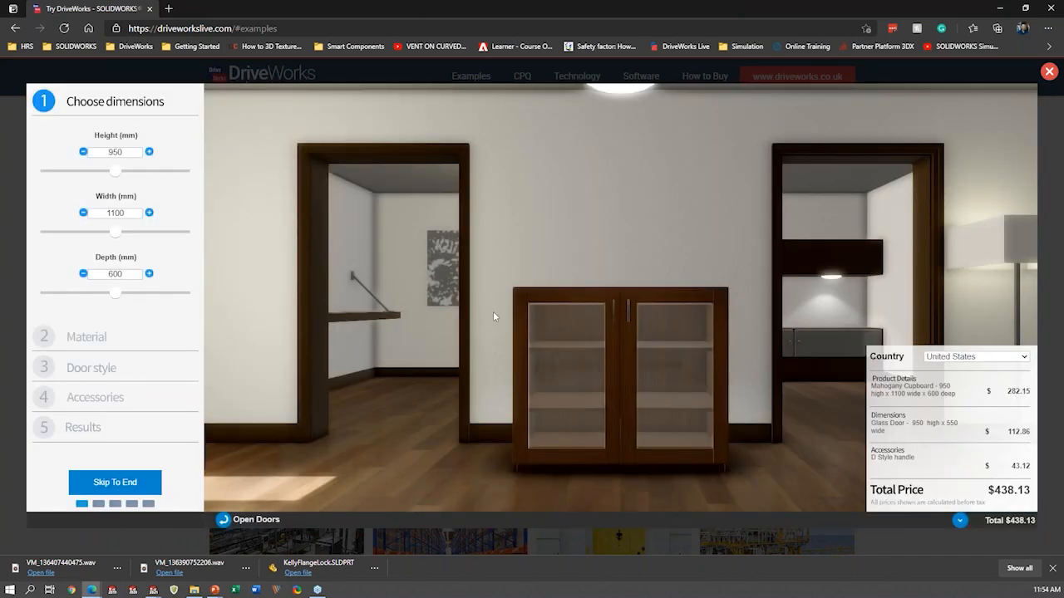
- Set the cupboard's height to 1103 mm, its width to 1320 mm and its depth to 760 mm
drag(748, 327, 649, 382)
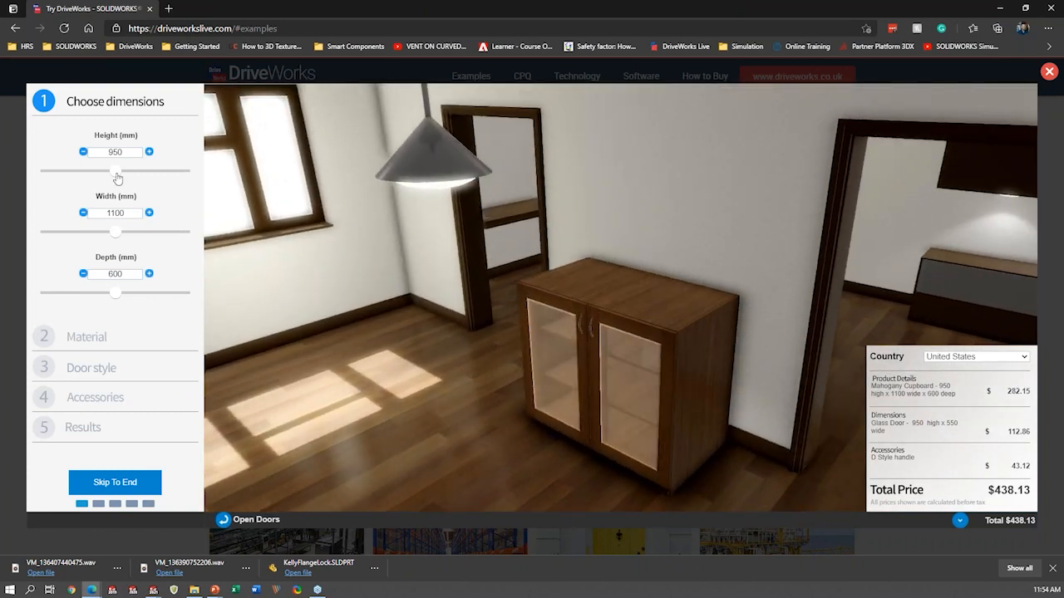
drag(120, 174, 135, 172)
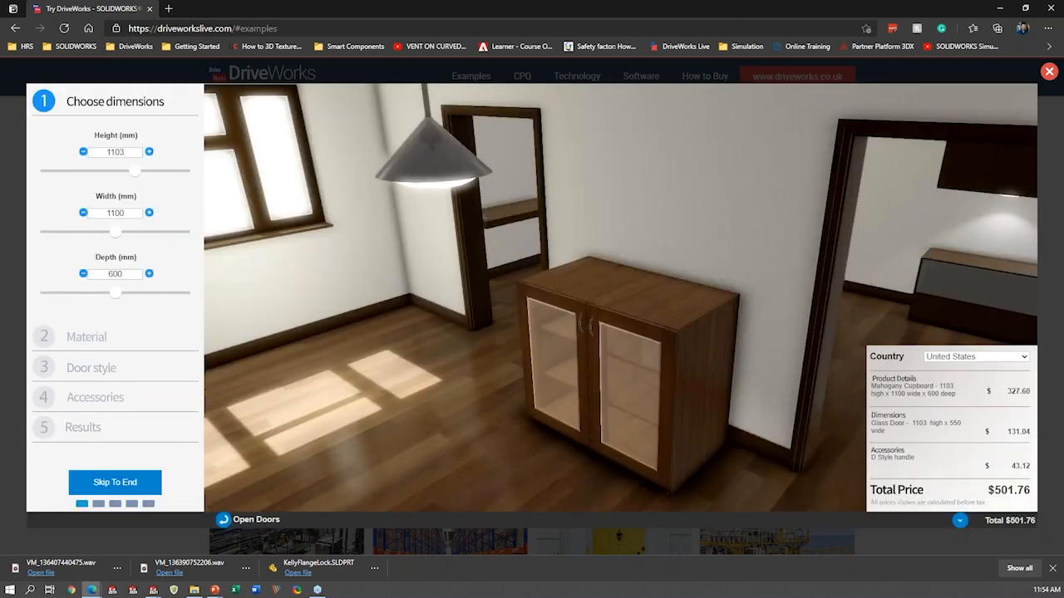
drag(140, 237, 154, 238)
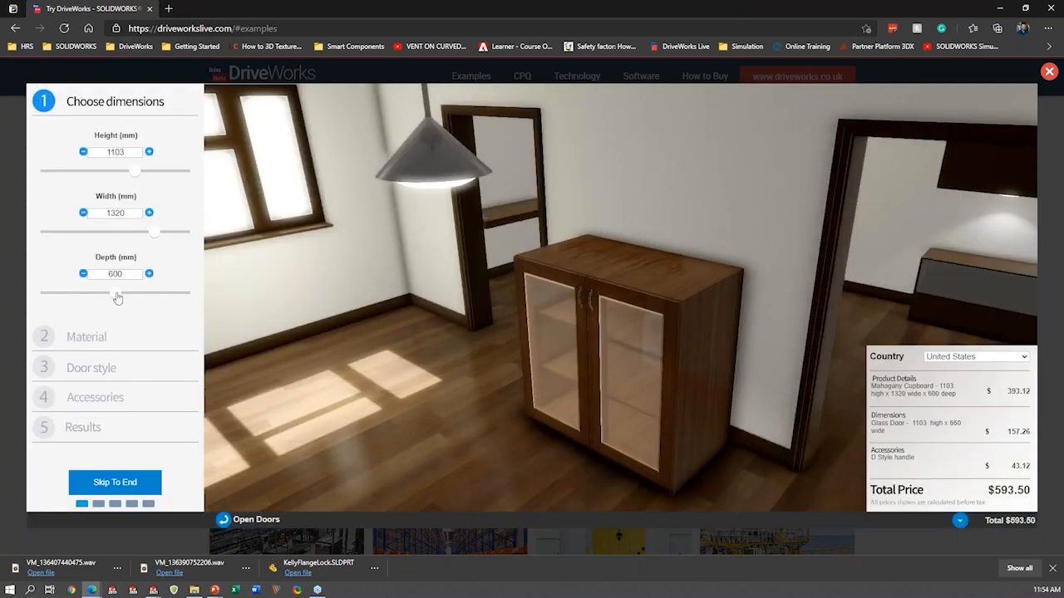
drag(138, 298, 146, 297)
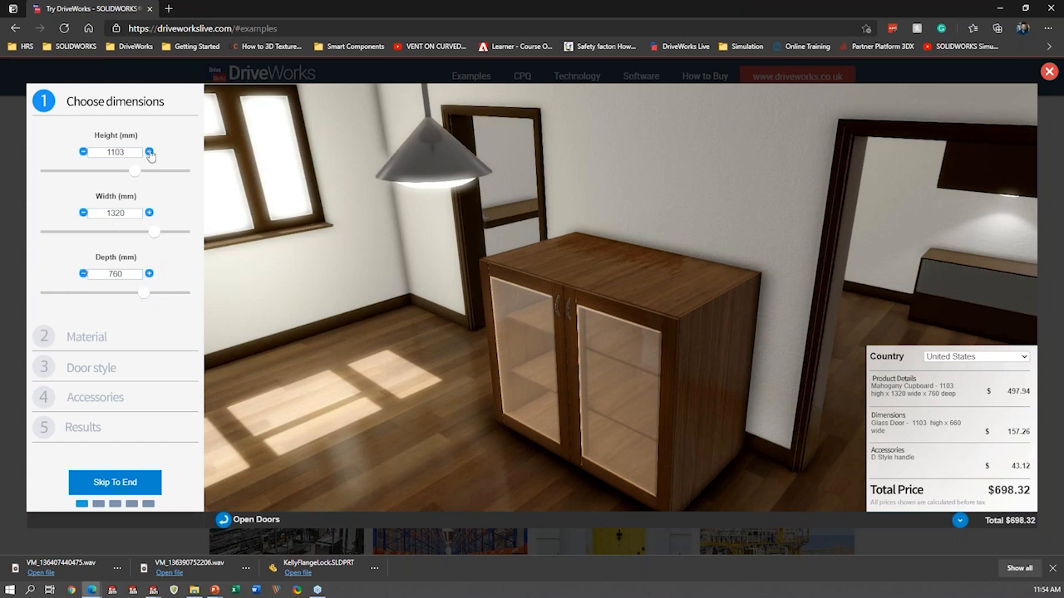
- Change the pricing country for the cupboard quote to United Kingdom
click(944, 406)
click(944, 405)
click(984, 357)
click(955, 379)
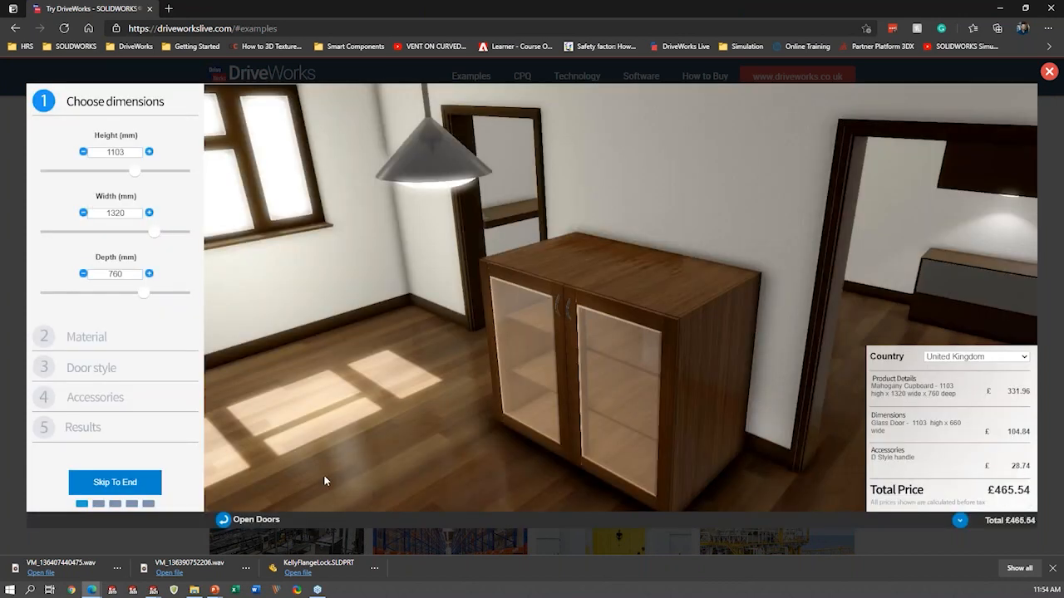
- Look through the Material and Accessories options, and go on to the cupboard's Results
click(97, 341)
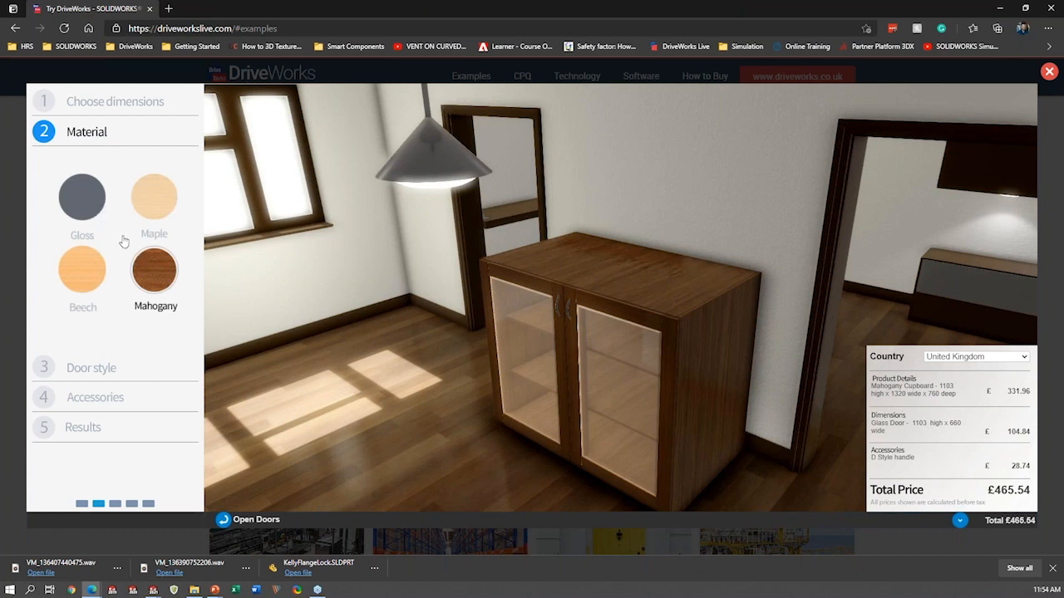
click(116, 404)
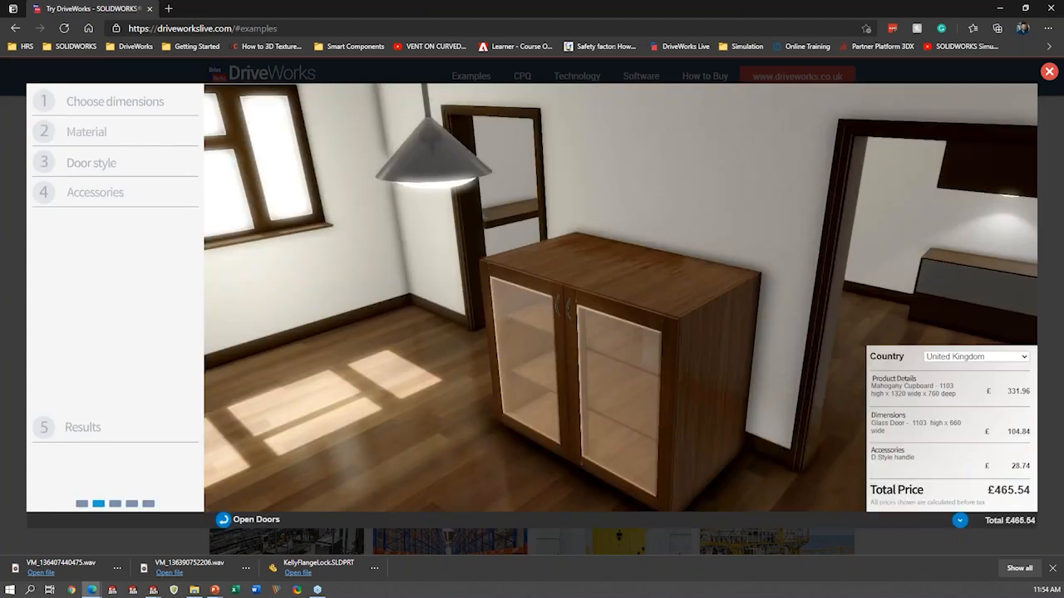
click(88, 429)
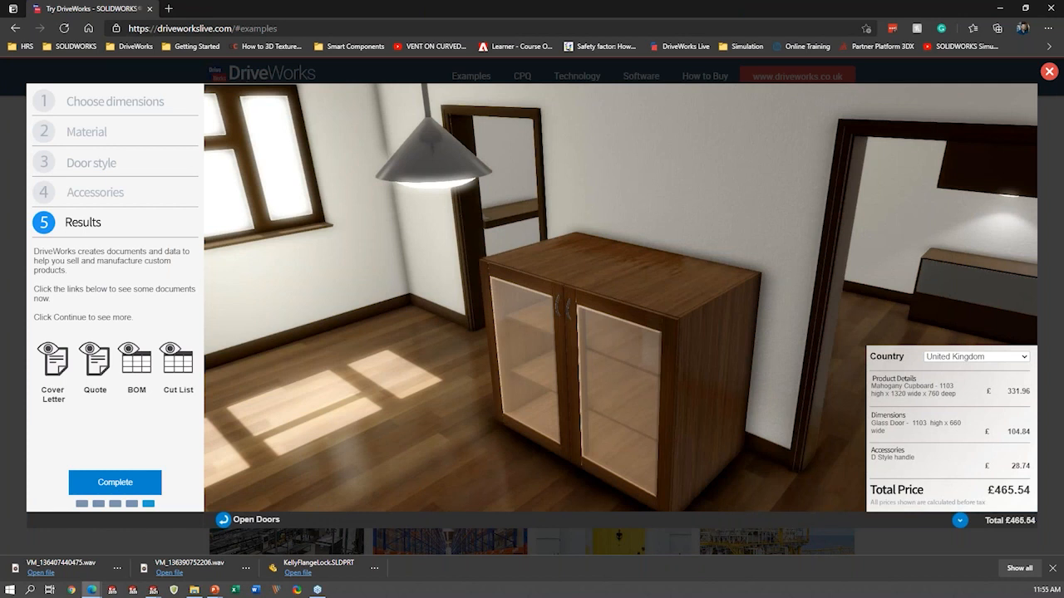
- View the cupboard's bill of materials, read through its part numbers, descriptions and quantities, and close the document
click(148, 359)
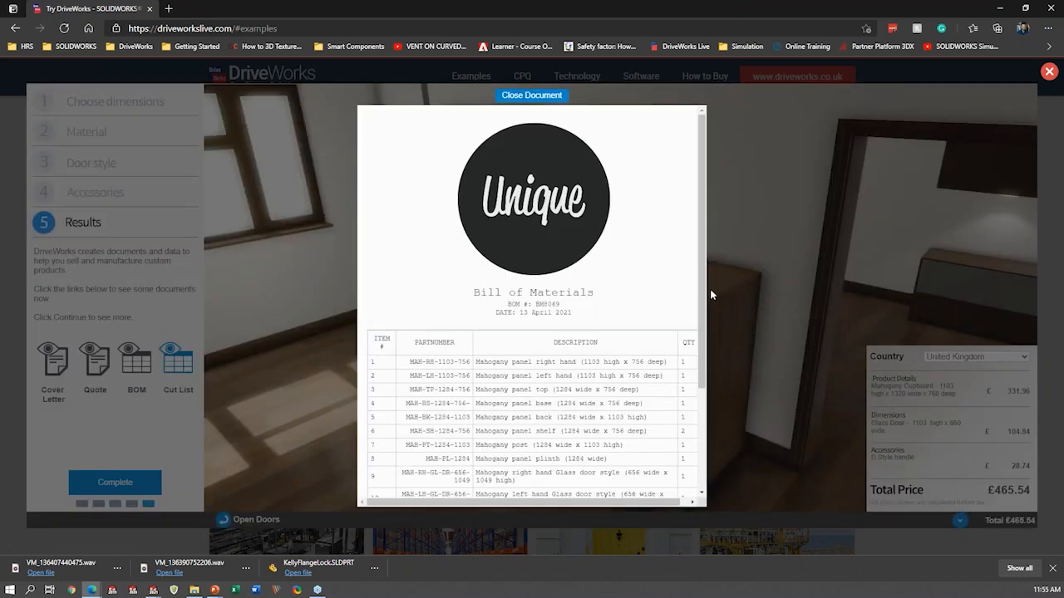
scroll(664, 407, down, 2)
drag(604, 503, 607, 503)
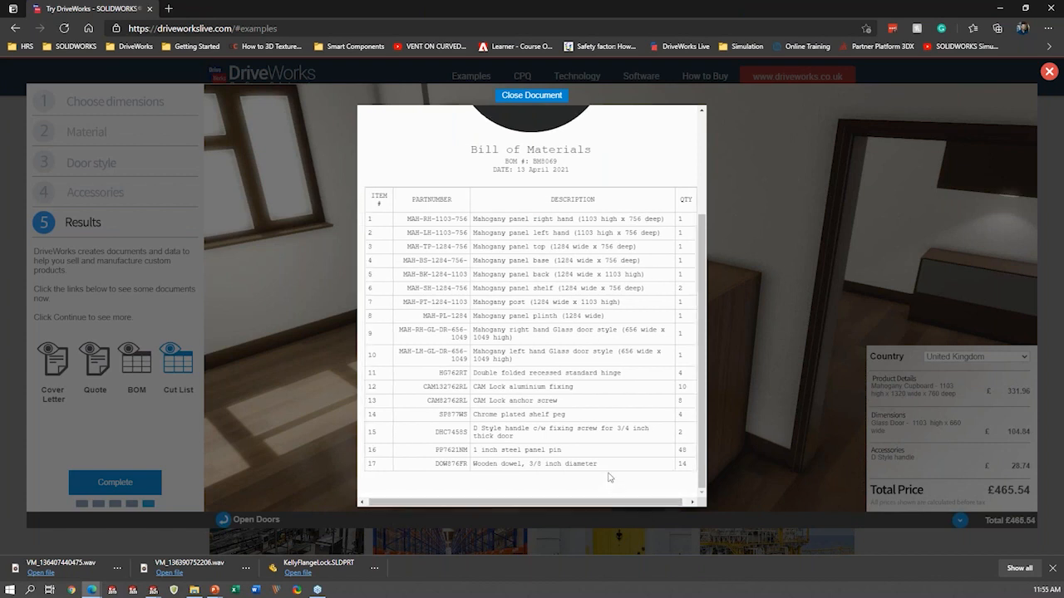
scroll(593, 426, up, 2)
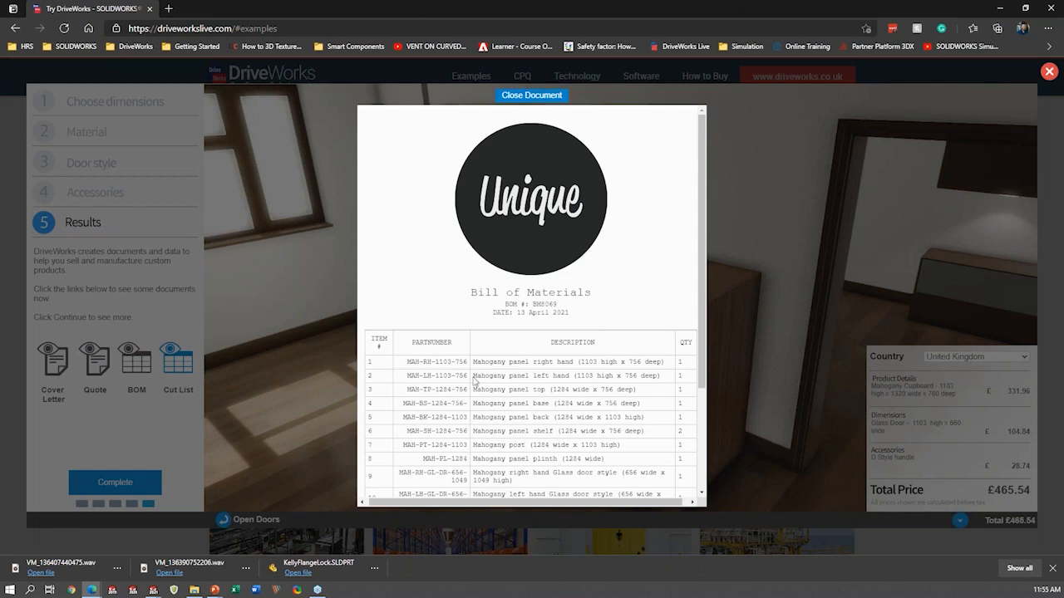
click(262, 456)
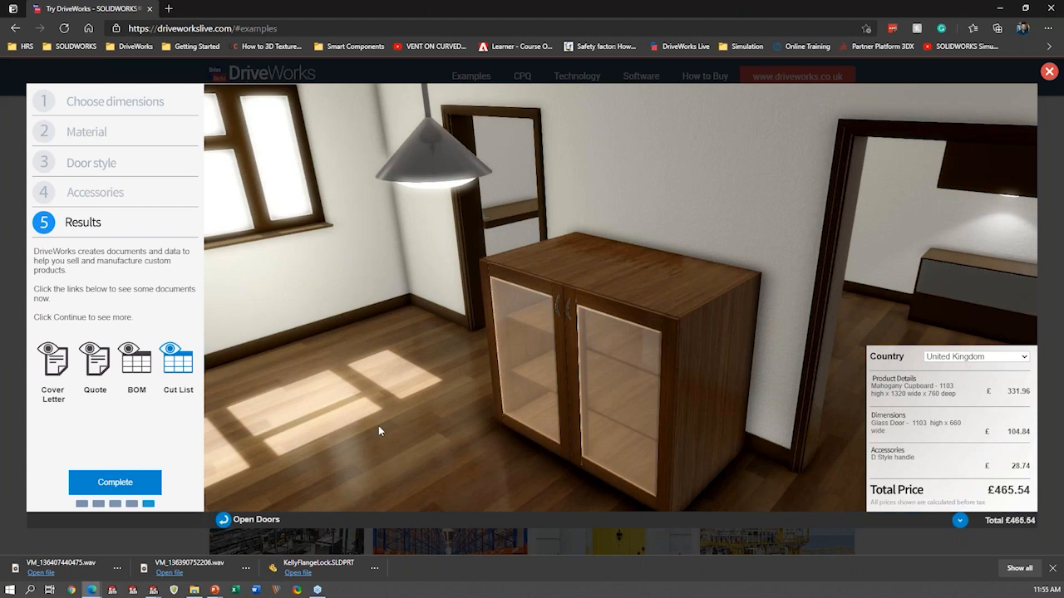
- Complete the configuration, dismiss the contact information form without submitting it, and close the cupboard configurator
click(121, 488)
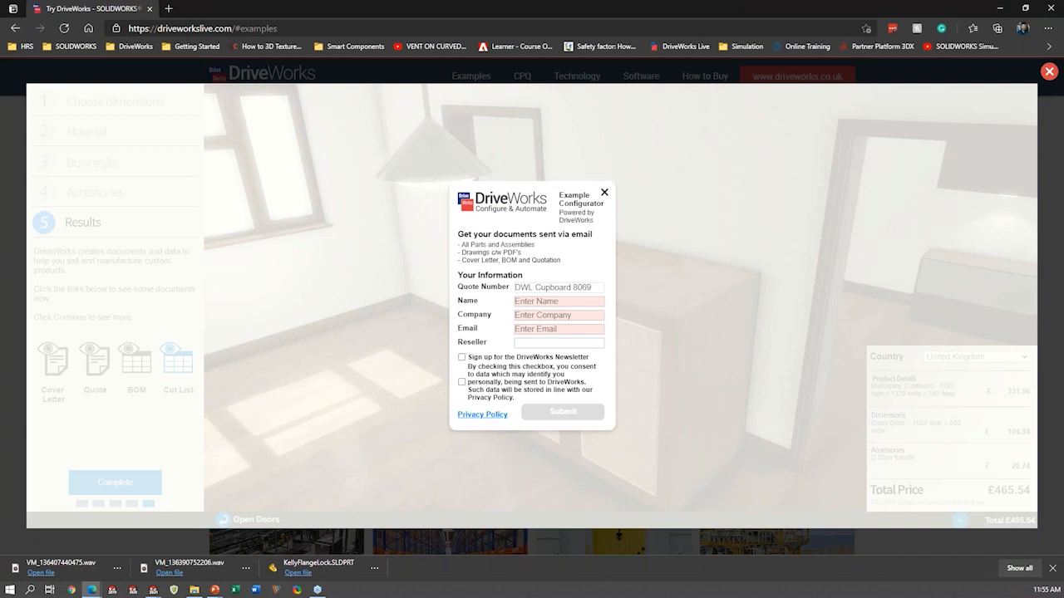
click(604, 193)
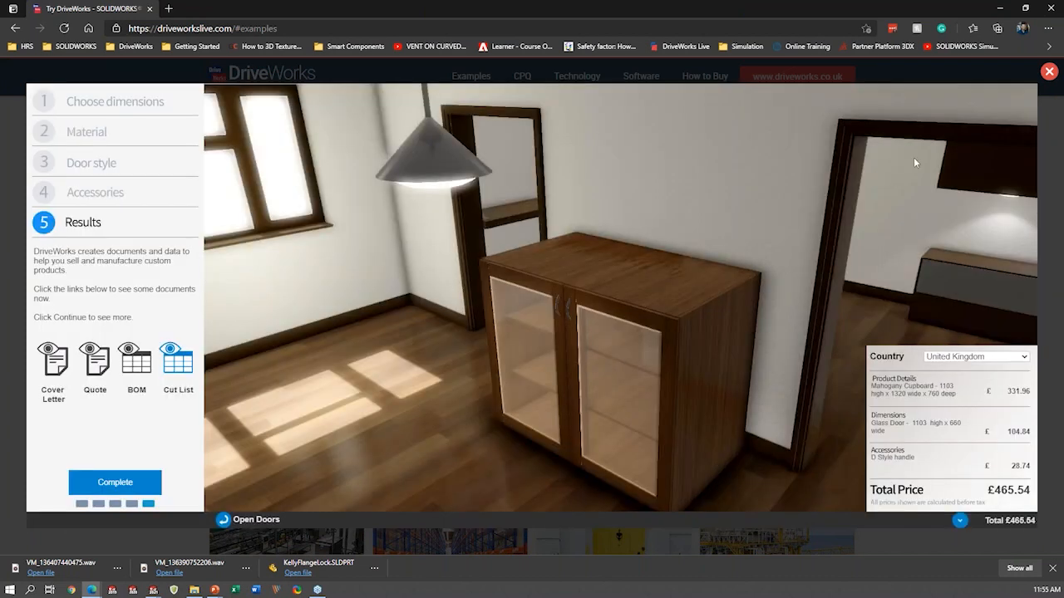
click(1049, 72)
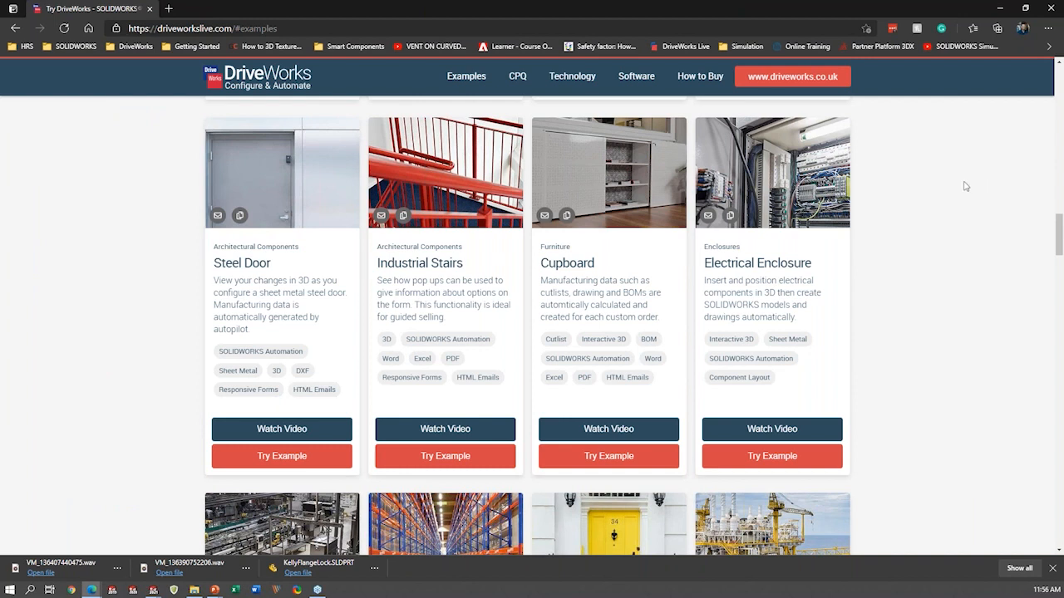
- Go to the site's DriveWorks Technology section and start exploring the Rules demo
click(568, 76)
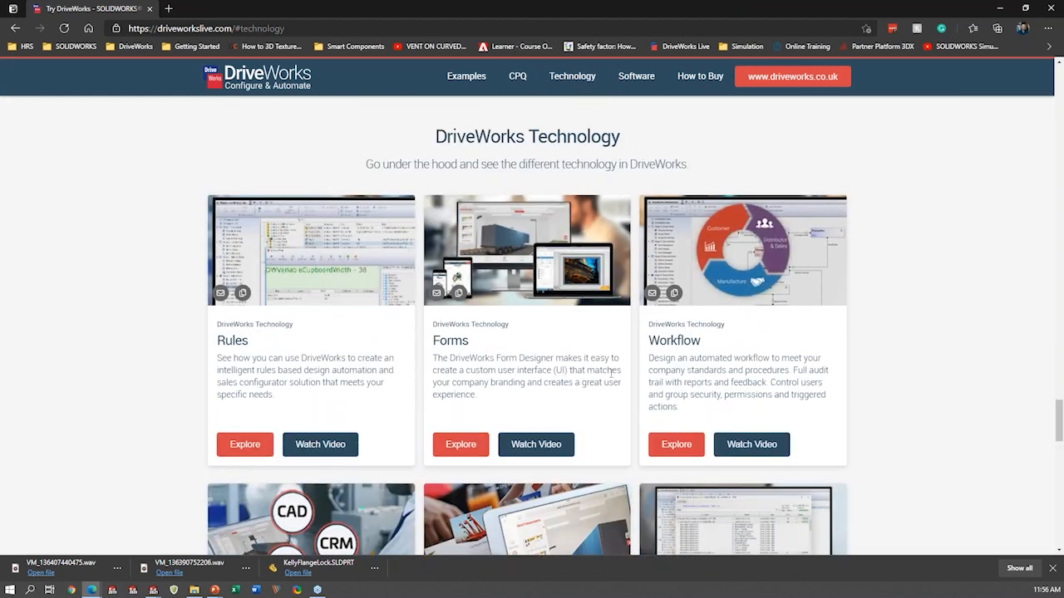
scroll(611, 373, down, 1)
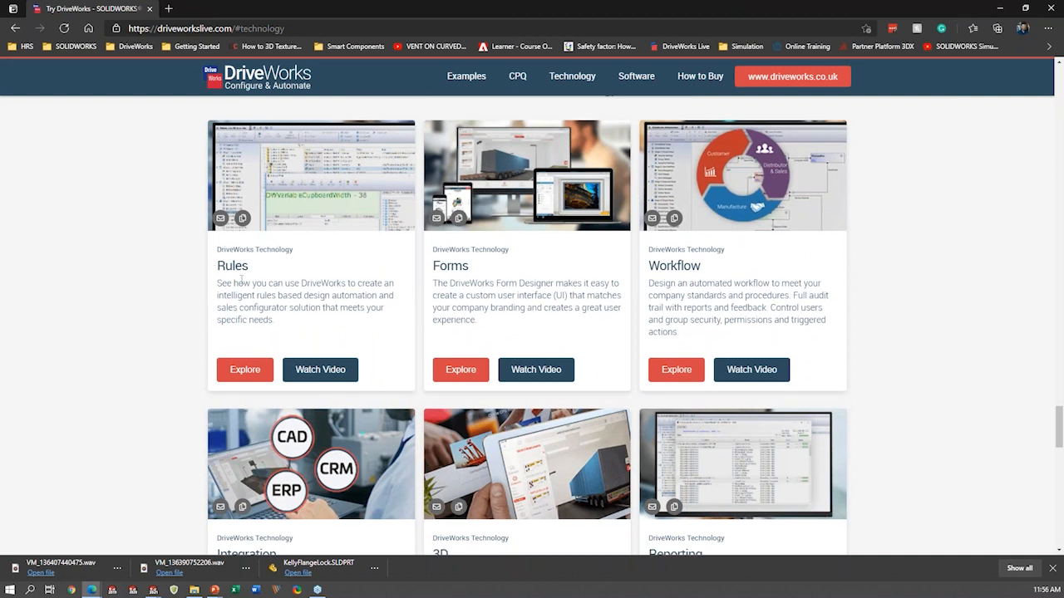
click(245, 371)
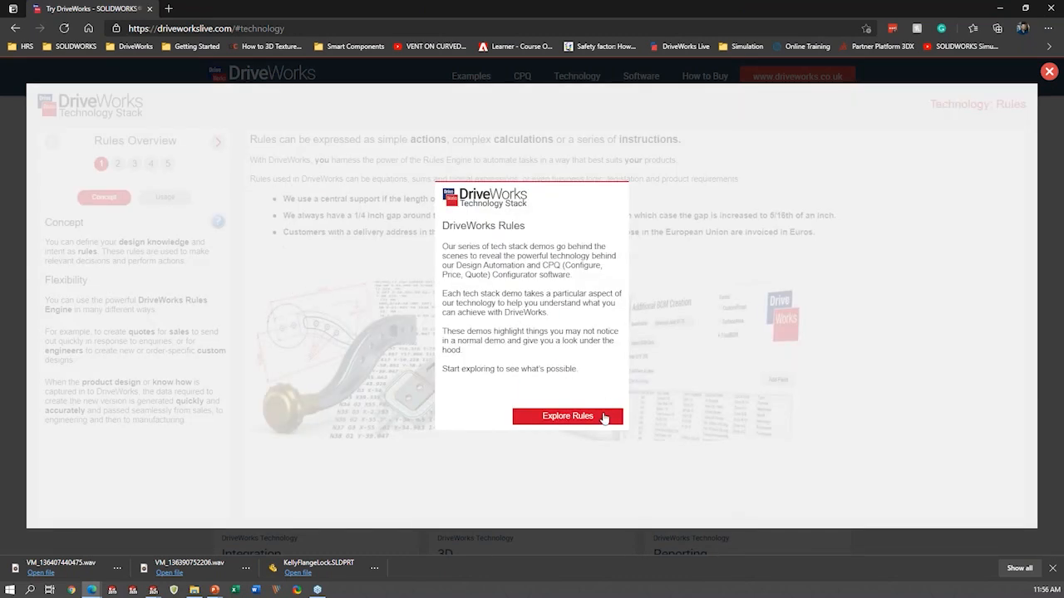
click(605, 419)
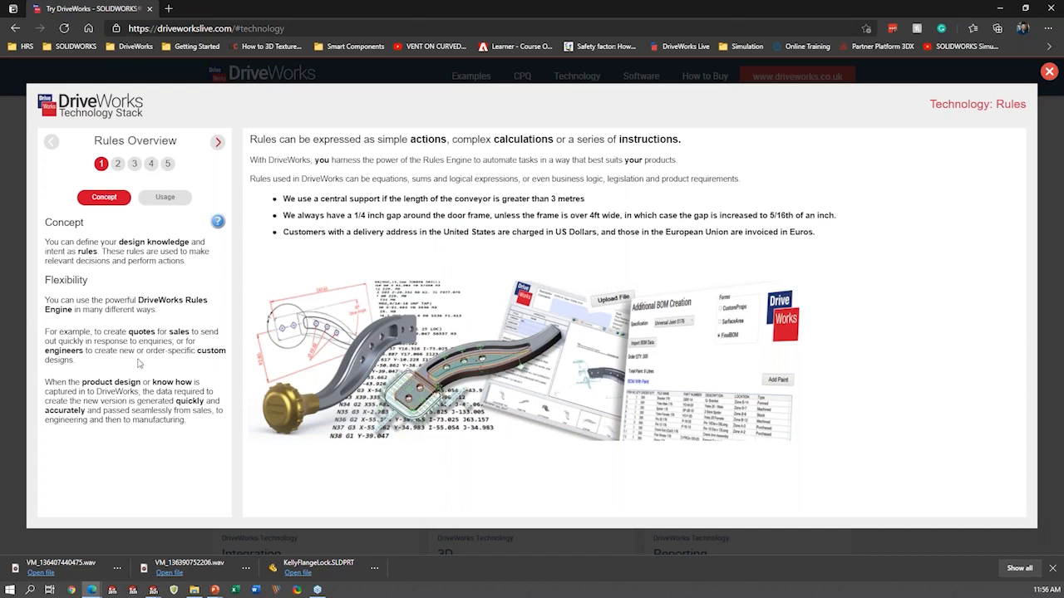
- View the Types of Rules page with its Math cylinder example, and show the Tables example rule
click(117, 165)
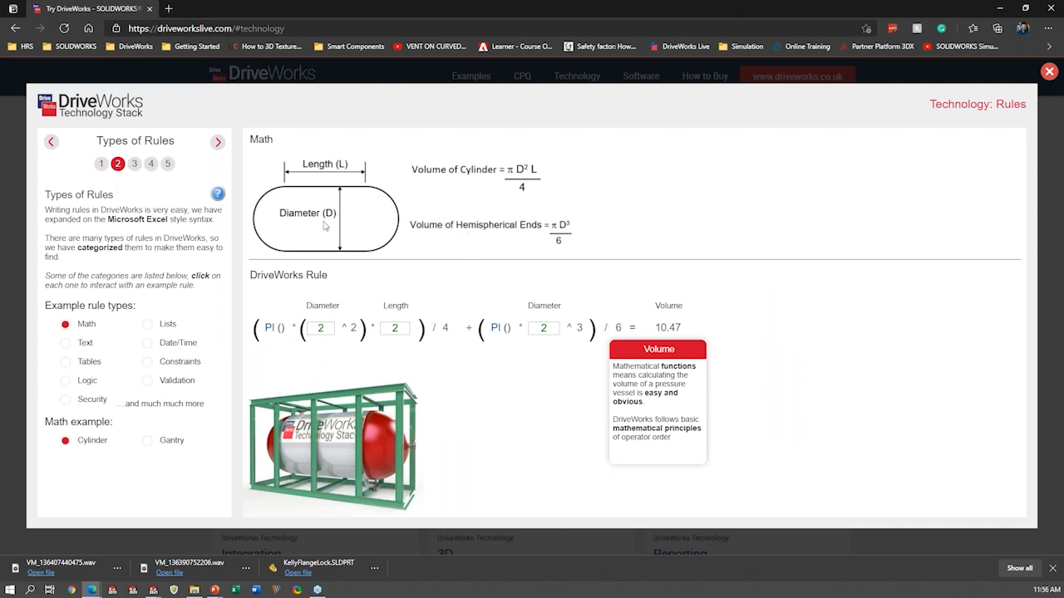
key(ctrl)
key(ctrl)
click(88, 361)
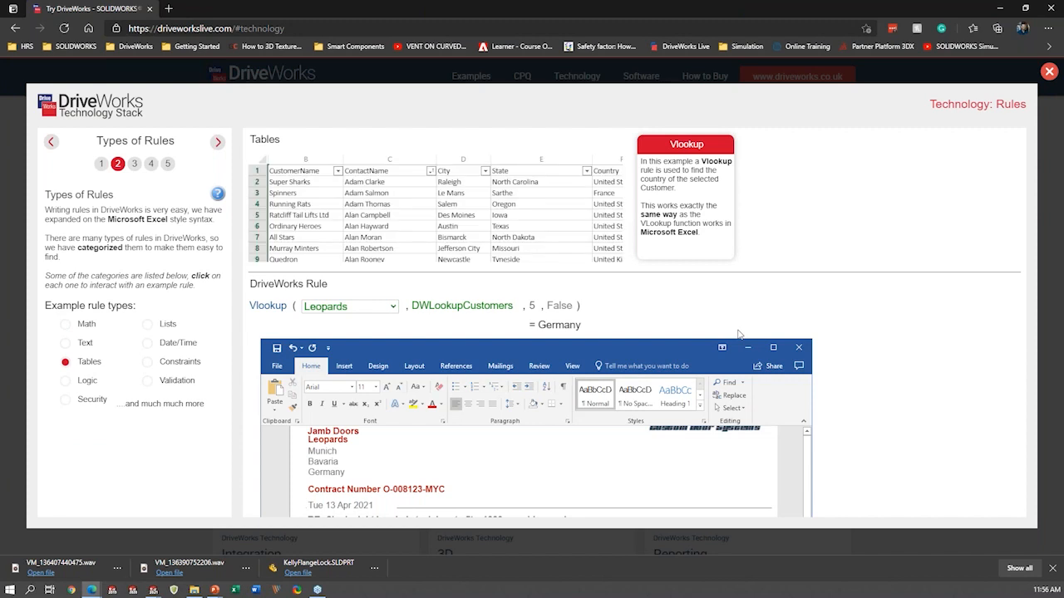